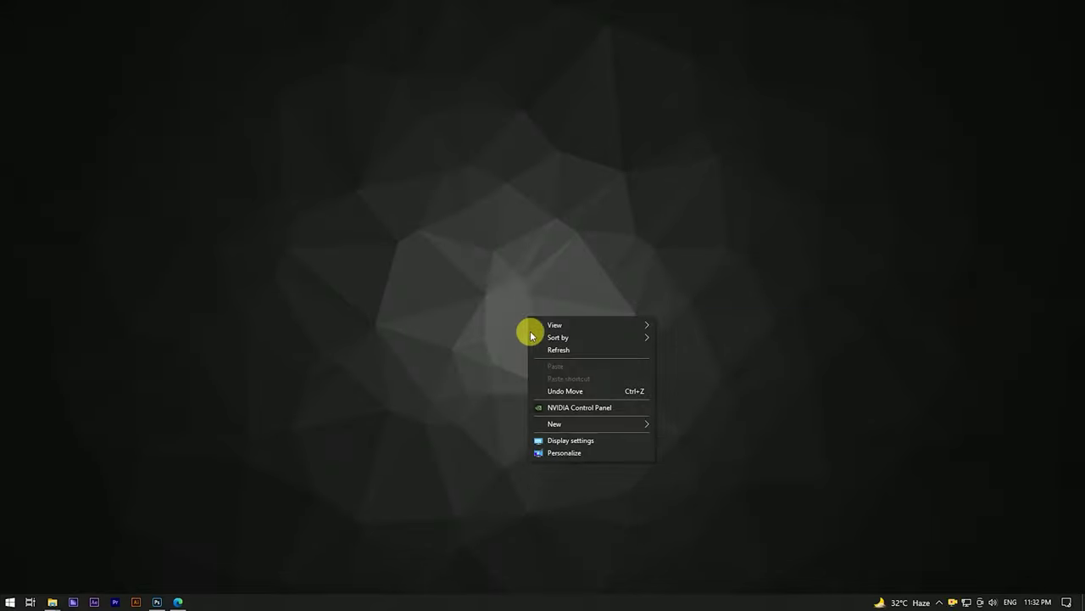
Step: Open the bridal portrait JPG from the Girl Photo Editing folder in Photoshop, maximized
{"action": "left_click", "coordinate": [592, 413]}
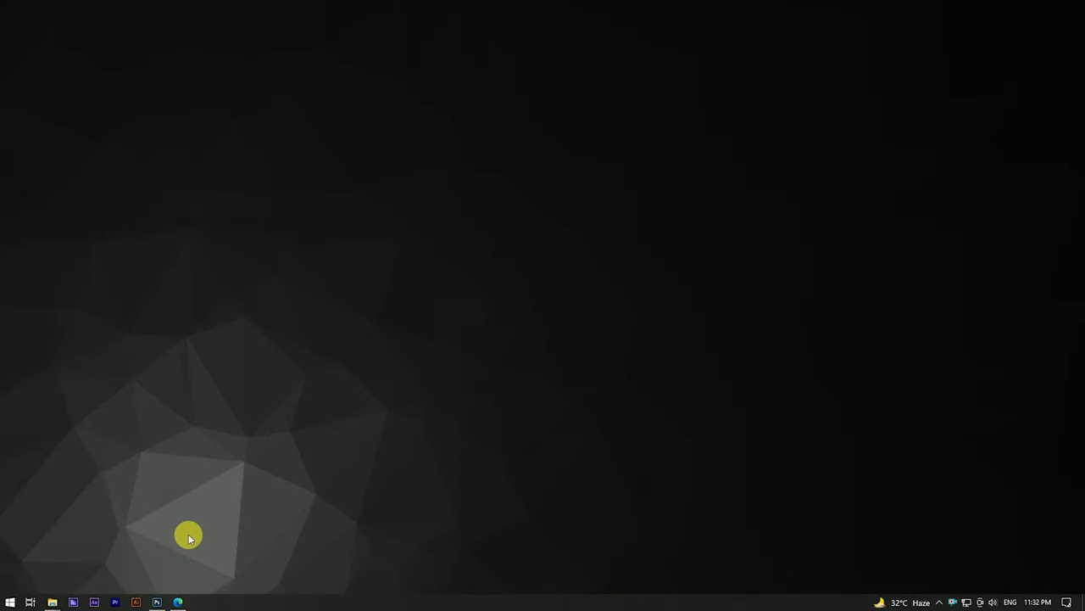
{"action": "left_click", "coordinate": [157, 601]}
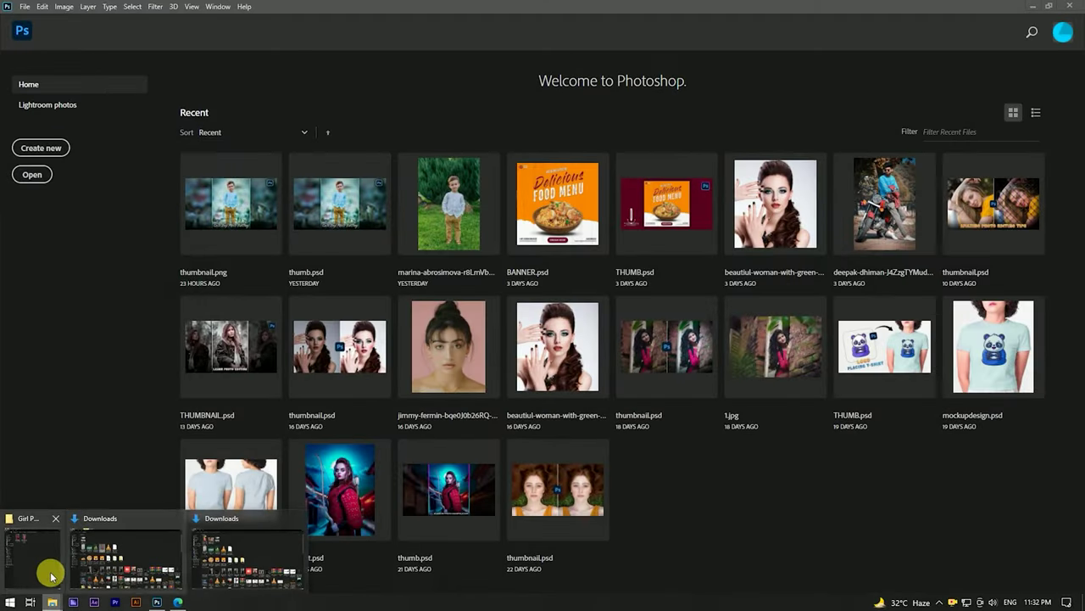
{"action": "left_click", "coordinate": [92, 559]}
{"action": "left_click_drag", "start_coordinate": [734, 93], "coordinate": [439, 145]}
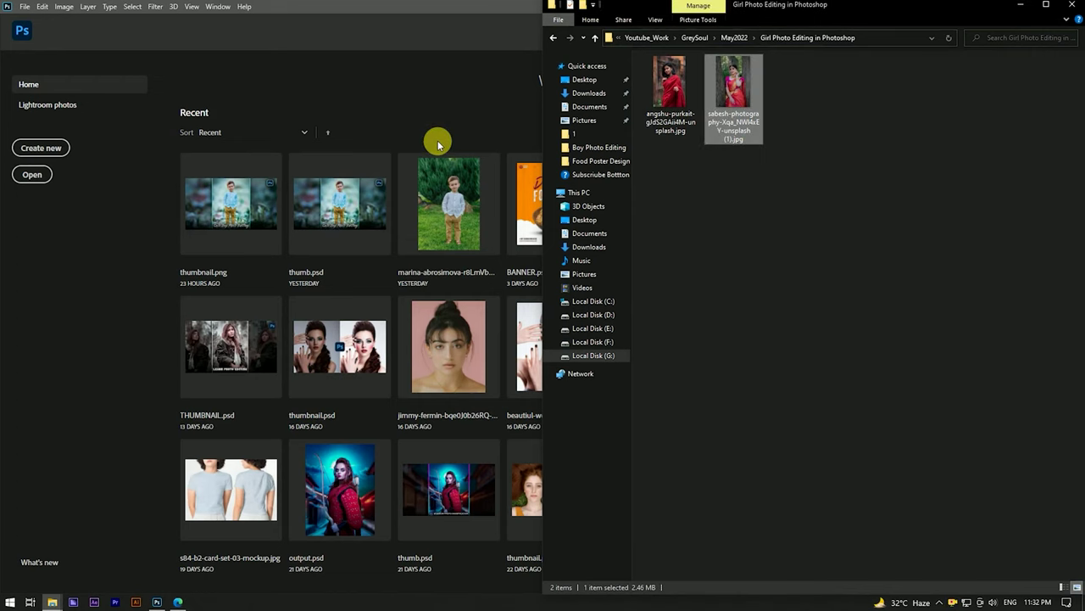
{"action": "key", "text": "super+Up"}
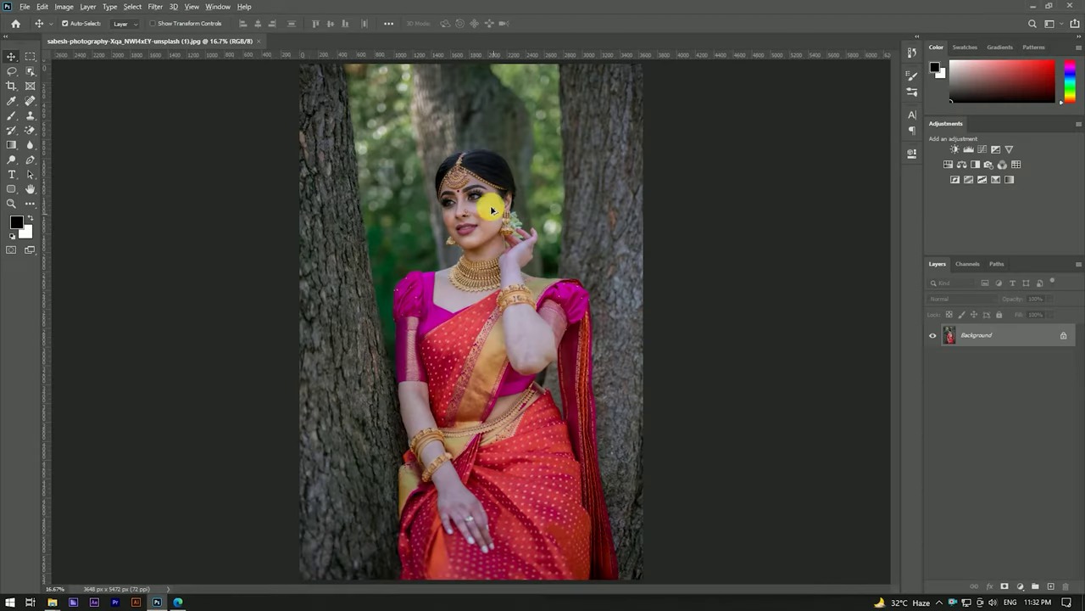
{"action": "scroll", "coordinate": [499, 218], "scroll_direction": "up", "scroll_amount": 3}
{"action": "scroll", "coordinate": [424, 296], "scroll_direction": "up", "scroll_amount": 2}
{"action": "scroll", "coordinate": [431, 310], "scroll_direction": "up", "scroll_amount": 3}
{"action": "scroll", "coordinate": [492, 288], "scroll_direction": "down", "scroll_amount": 3}
{"action": "scroll", "coordinate": [536, 254], "scroll_direction": "down", "scroll_amount": 2}
{"action": "scroll", "coordinate": [448, 223], "scroll_direction": "up", "scroll_amount": 2}
{"action": "scroll", "coordinate": [417, 254], "scroll_direction": "up", "scroll_amount": 3}
{"action": "scroll", "coordinate": [392, 240], "scroll_direction": "down", "scroll_amount": 4}
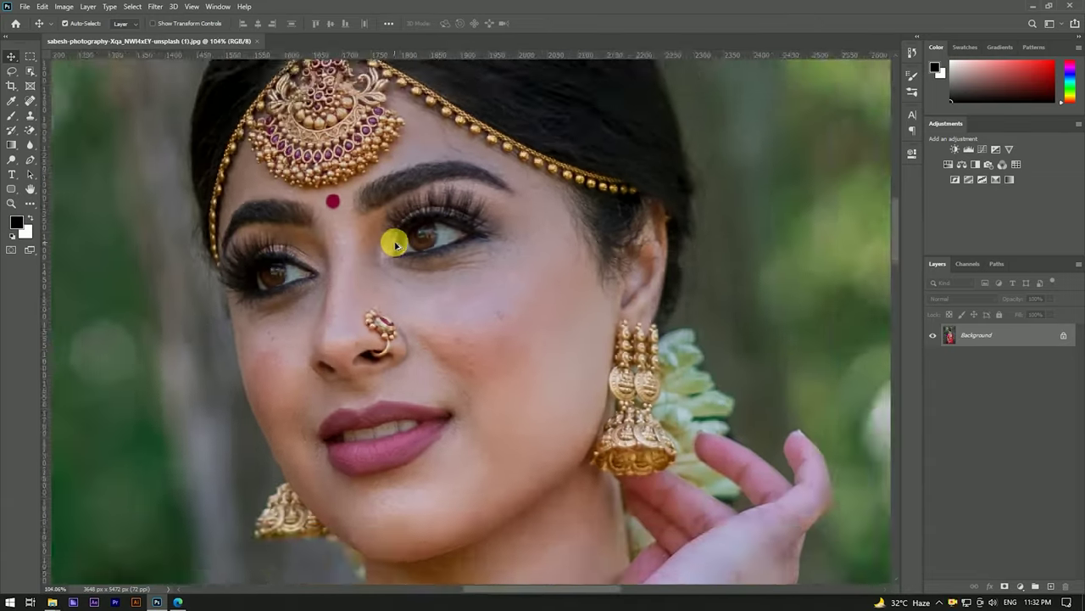
{"action": "scroll", "coordinate": [428, 305], "scroll_direction": "down", "scroll_amount": 2}
{"action": "scroll", "coordinate": [509, 330], "scroll_direction": "up", "scroll_amount": 2}
{"action": "scroll", "coordinate": [495, 284], "scroll_direction": "up", "scroll_amount": 2}
{"action": "scroll", "coordinate": [424, 220], "scroll_direction": "down", "scroll_amount": 4}
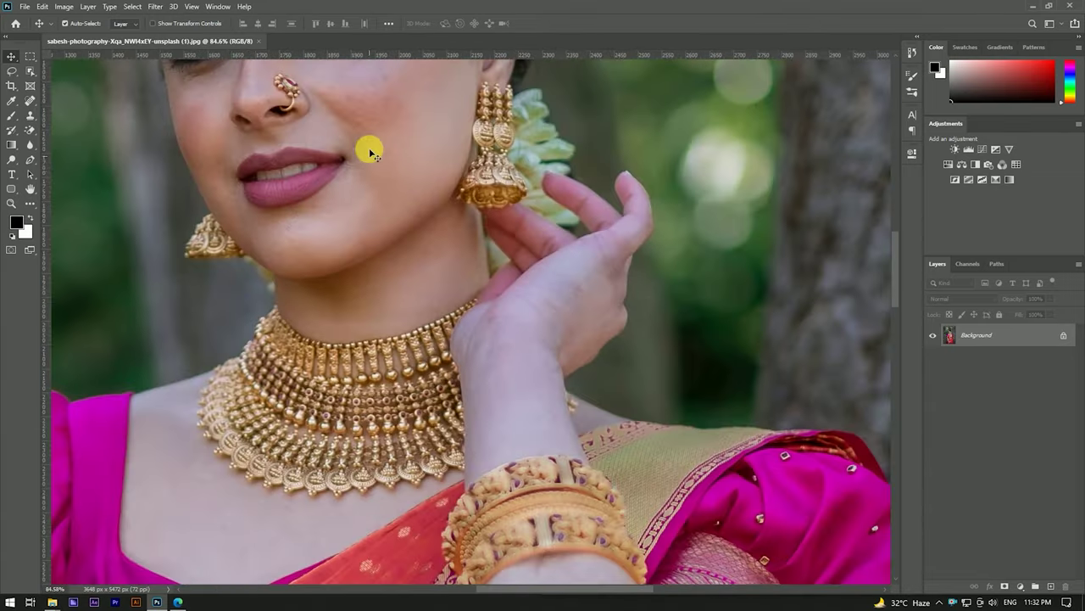
{"action": "scroll", "coordinate": [358, 345], "scroll_direction": "up", "scroll_amount": 2}
{"action": "scroll", "coordinate": [359, 345], "scroll_direction": "up", "scroll_amount": 3}
{"action": "scroll", "coordinate": [387, 274], "scroll_direction": "down", "scroll_amount": 3}
{"action": "scroll", "coordinate": [441, 250], "scroll_direction": "down", "scroll_amount": 3}
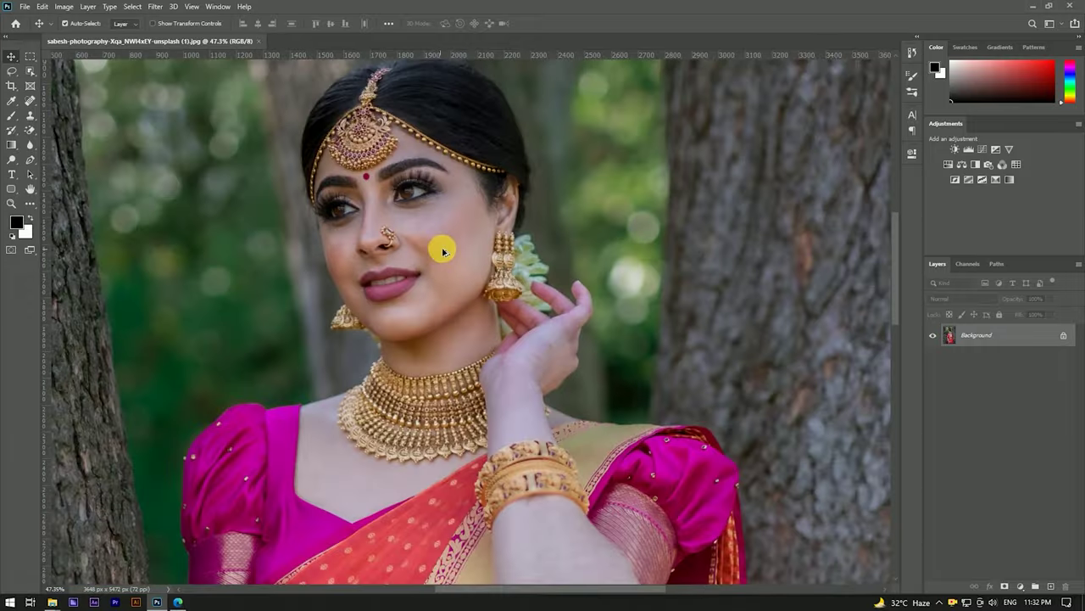
{"action": "scroll", "coordinate": [488, 252], "scroll_direction": "down", "scroll_amount": 1}
{"action": "scroll", "coordinate": [489, 253], "scroll_direction": "down", "scroll_amount": 2}
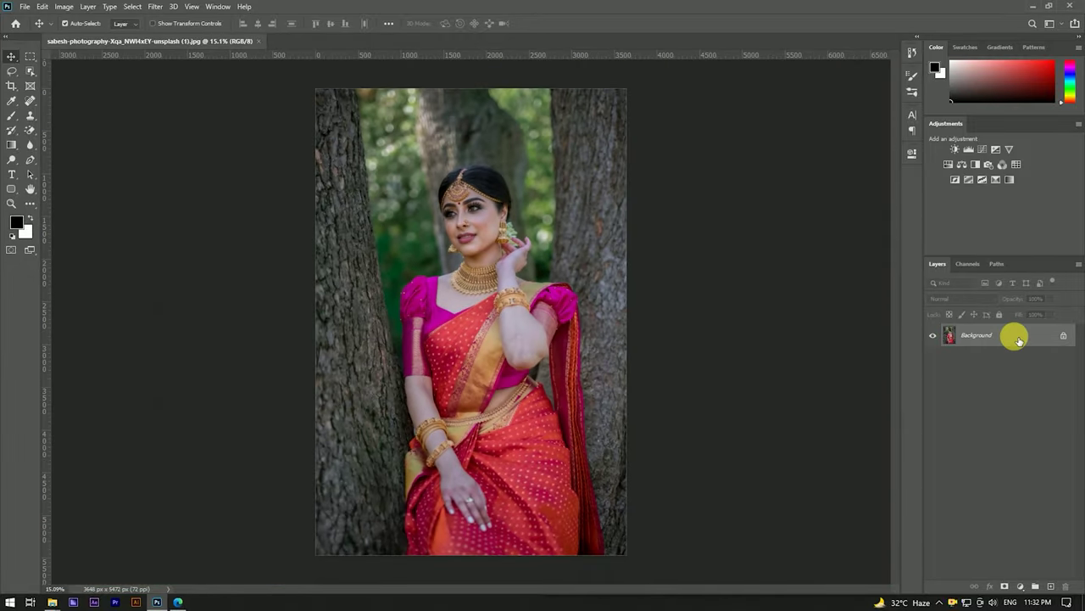
{"action": "left_click_drag", "start_coordinate": [1036, 339], "coordinate": [1035, 586]}
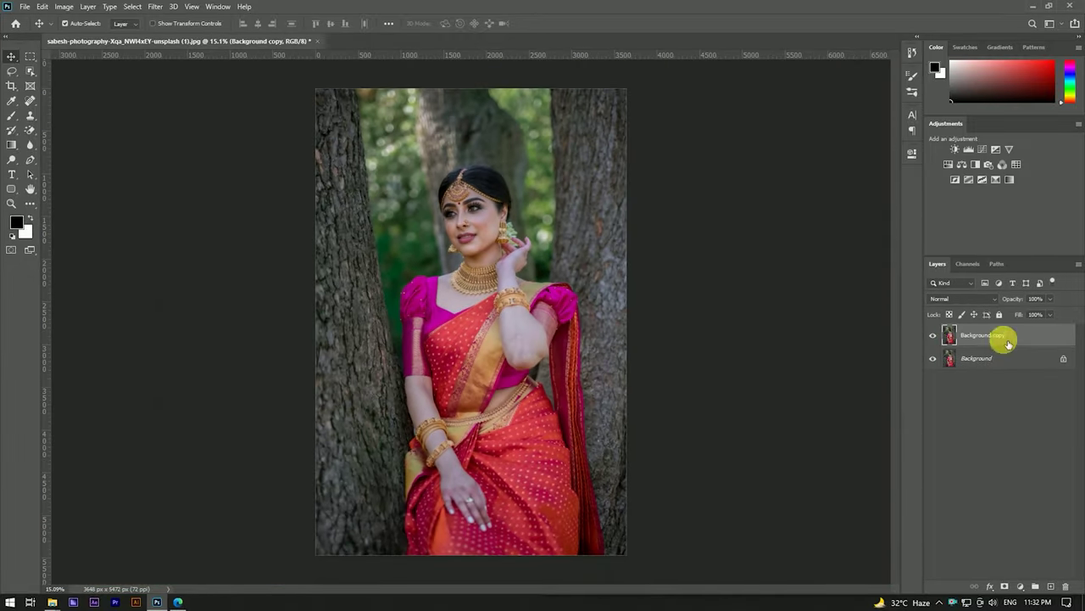
Step: Zoom in on the bride's face and select the Spot Healing Brush
{"action": "scroll", "coordinate": [402, 175], "scroll_direction": "up", "scroll_amount": 2}
{"action": "scroll", "coordinate": [402, 176], "scroll_direction": "up", "scroll_amount": 3}
{"action": "scroll", "coordinate": [598, 201], "scroll_direction": "up", "scroll_amount": 3}
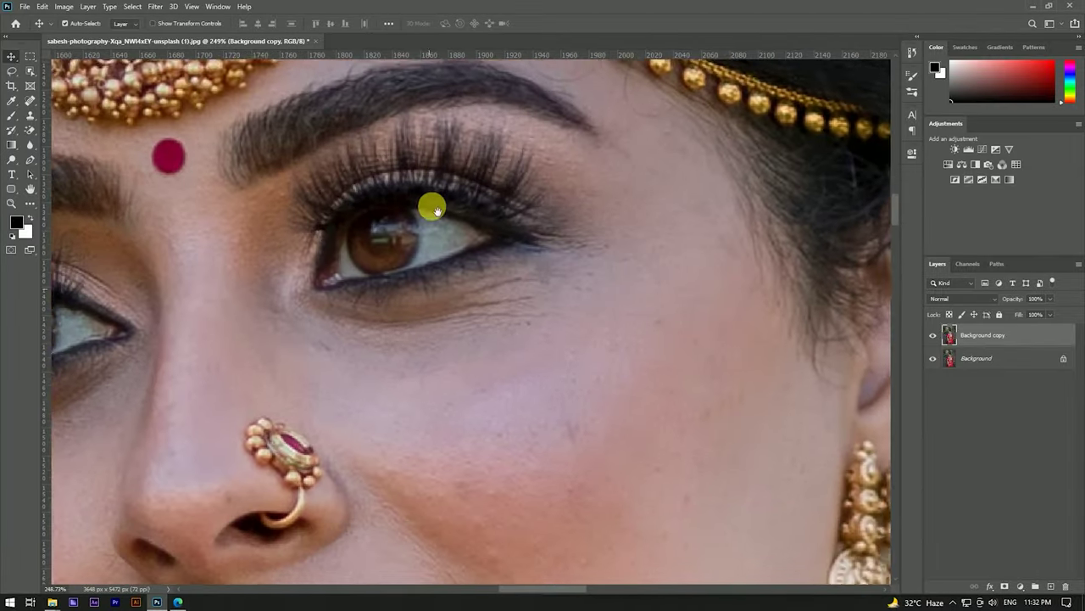
{"action": "scroll", "coordinate": [431, 206], "scroll_direction": "up", "scroll_amount": 1}
{"action": "left_click_drag", "start_coordinate": [546, 418], "coordinate": [486, 331]}
{"action": "left_click", "coordinate": [28, 106]}
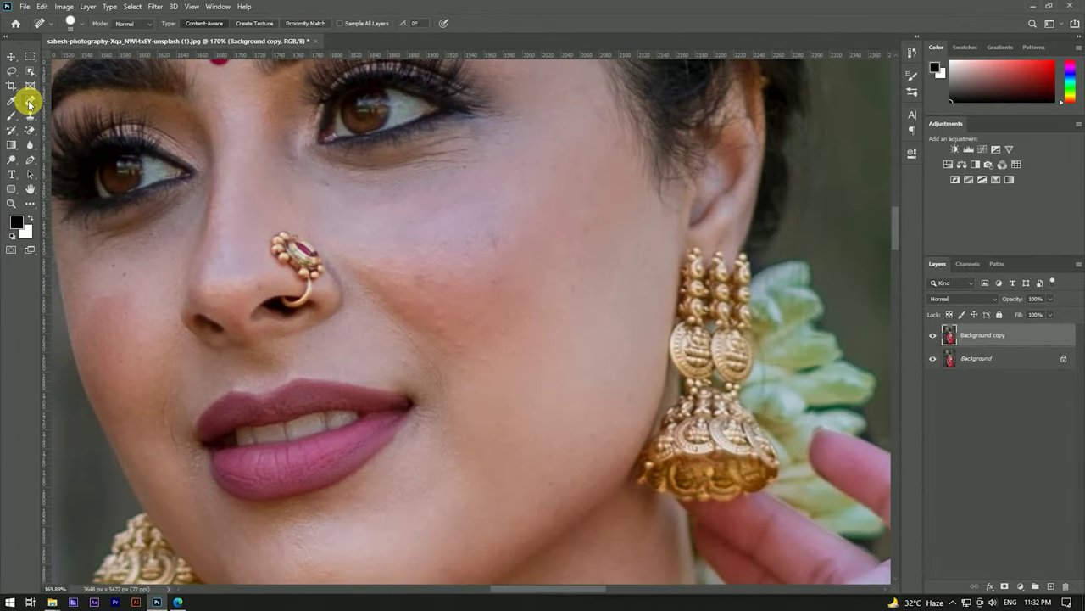
{"action": "left_click", "coordinate": [80, 102]}
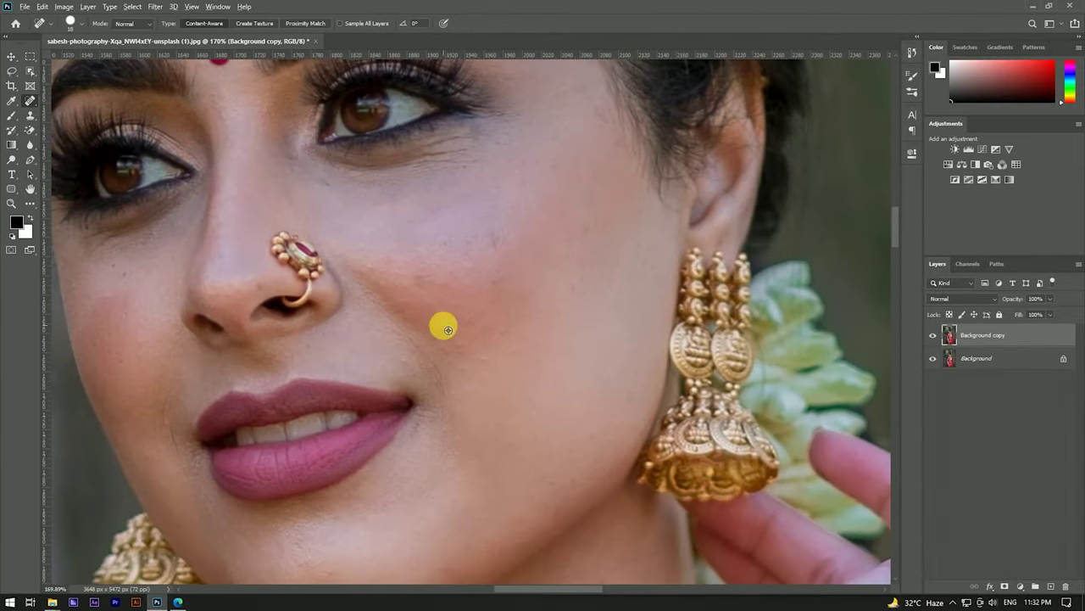
Step: Heal the small blemishes on the cheeks and chin, then return to the Move tool
{"action": "scroll", "coordinate": [448, 330], "scroll_direction": "up", "scroll_amount": 2}
{"action": "left_click", "coordinate": [420, 284]}
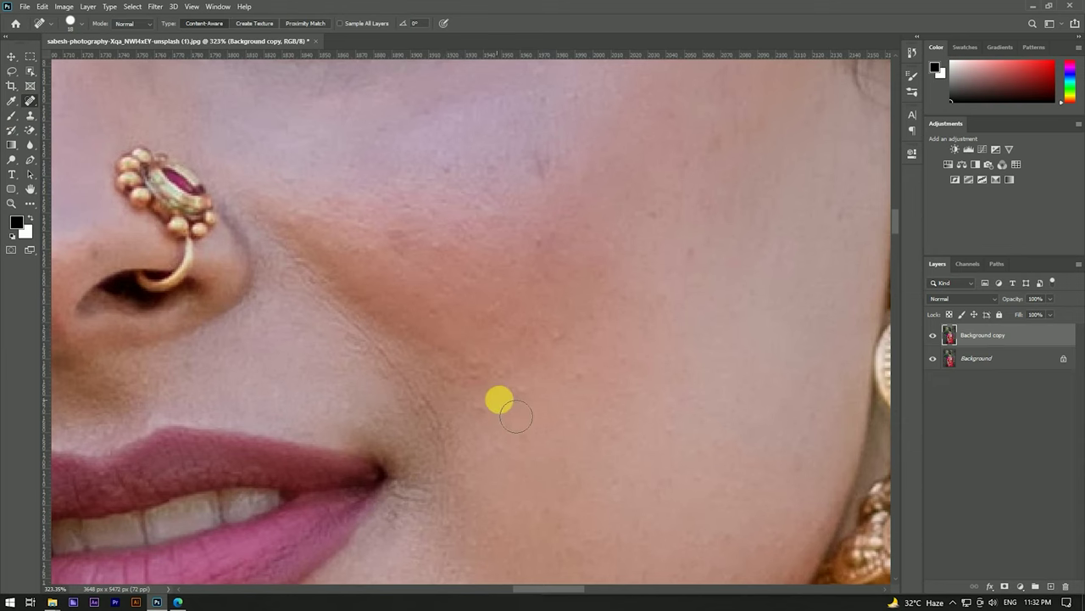
{"action": "scroll", "coordinate": [463, 383], "scroll_direction": "down", "scroll_amount": 5}
{"action": "scroll", "coordinate": [558, 379], "scroll_direction": "up", "scroll_amount": 5}
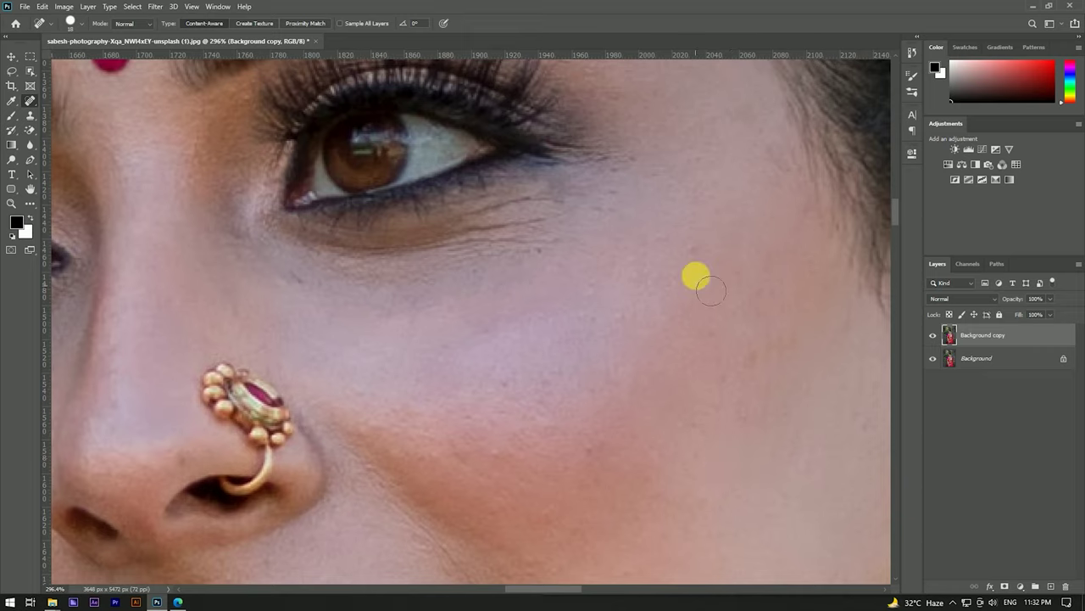
{"action": "scroll", "coordinate": [562, 460], "scroll_direction": "down", "scroll_amount": 3}
{"action": "scroll", "coordinate": [322, 262], "scroll_direction": "up", "scroll_amount": 2}
{"action": "scroll", "coordinate": [338, 338], "scroll_direction": "down", "scroll_amount": 4}
{"action": "scroll", "coordinate": [270, 458], "scroll_direction": "up", "scroll_amount": 3}
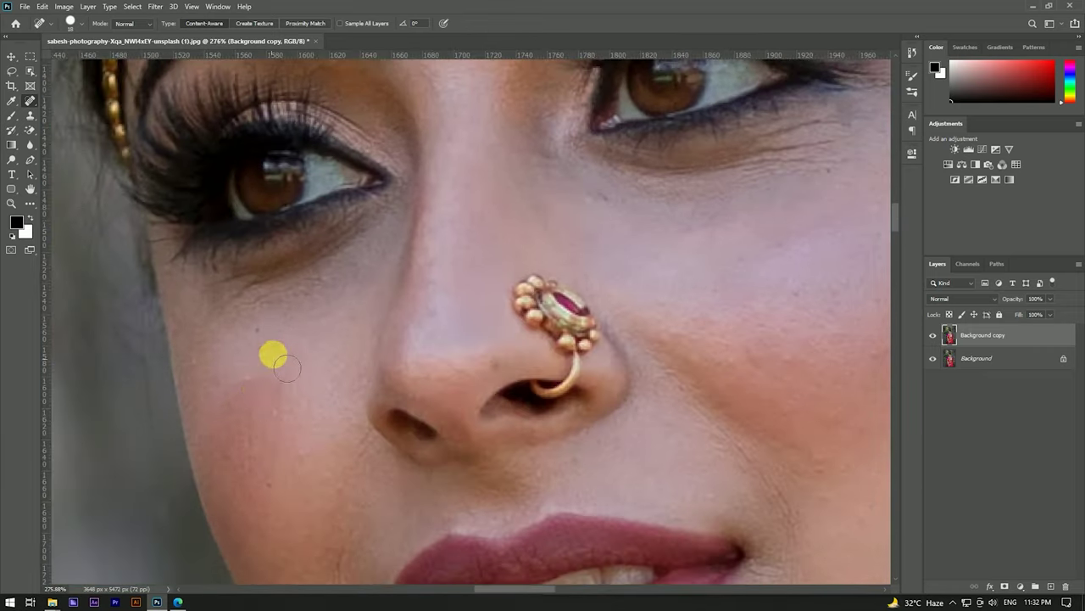
{"action": "scroll", "coordinate": [199, 349], "scroll_direction": "down", "scroll_amount": 3}
{"action": "scroll", "coordinate": [395, 334], "scroll_direction": "down", "scroll_amount": 2}
{"action": "scroll", "coordinate": [355, 451], "scroll_direction": "up", "scroll_amount": 4}
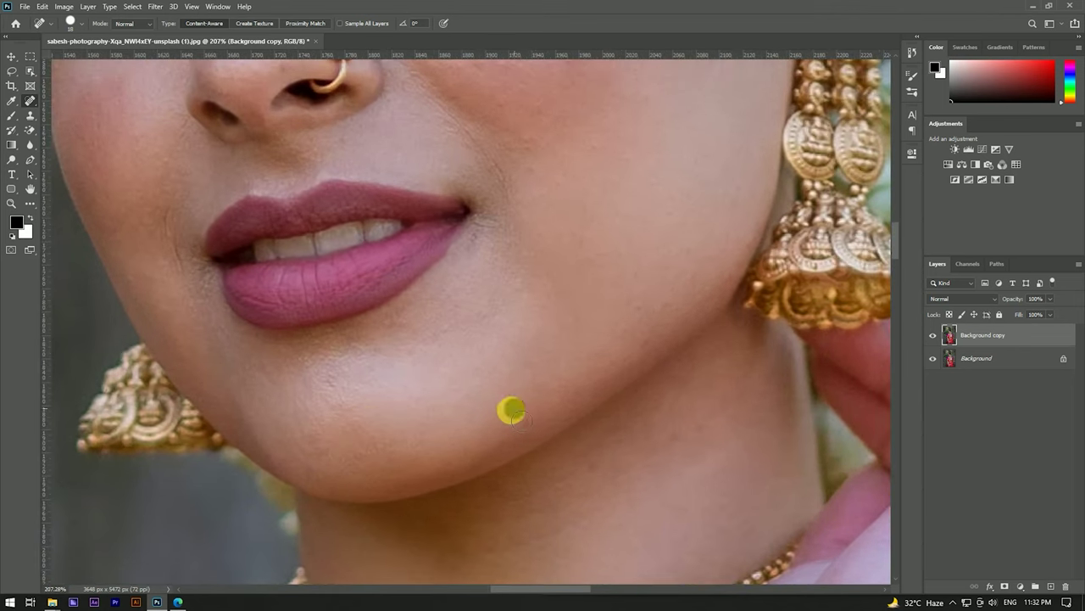
{"action": "scroll", "coordinate": [514, 409], "scroll_direction": "down", "scroll_amount": 4}
{"action": "scroll", "coordinate": [382, 346], "scroll_direction": "up", "scroll_amount": 1}
{"action": "key", "text": "v"}
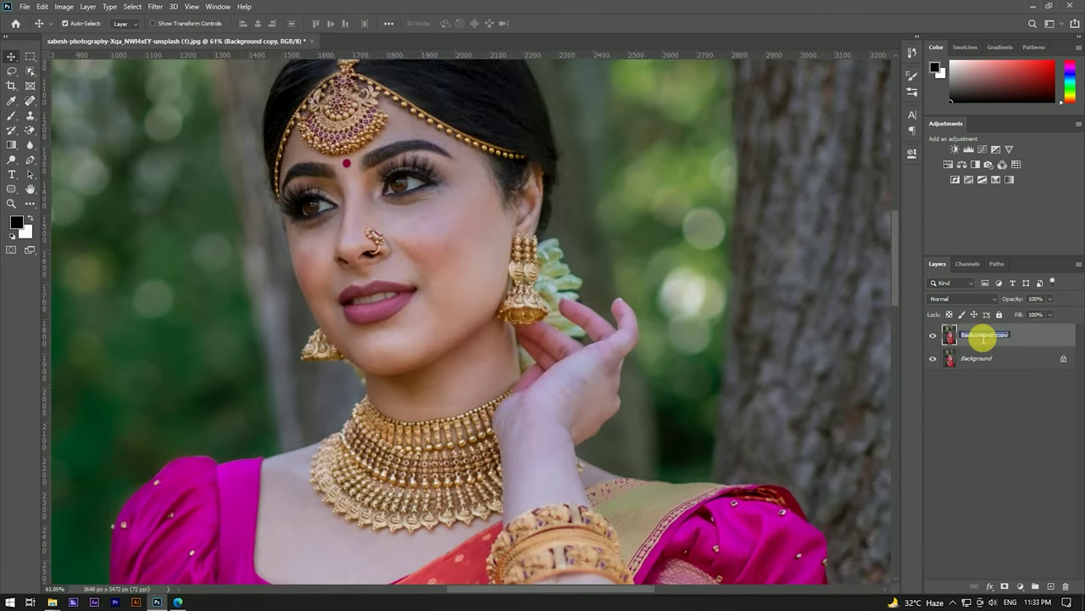
{"action": "type", "text": "Edit"}
Step: Name the healed layer Edit and launch SkinFiner from the Filter menu
{"action": "key", "text": "Return"}
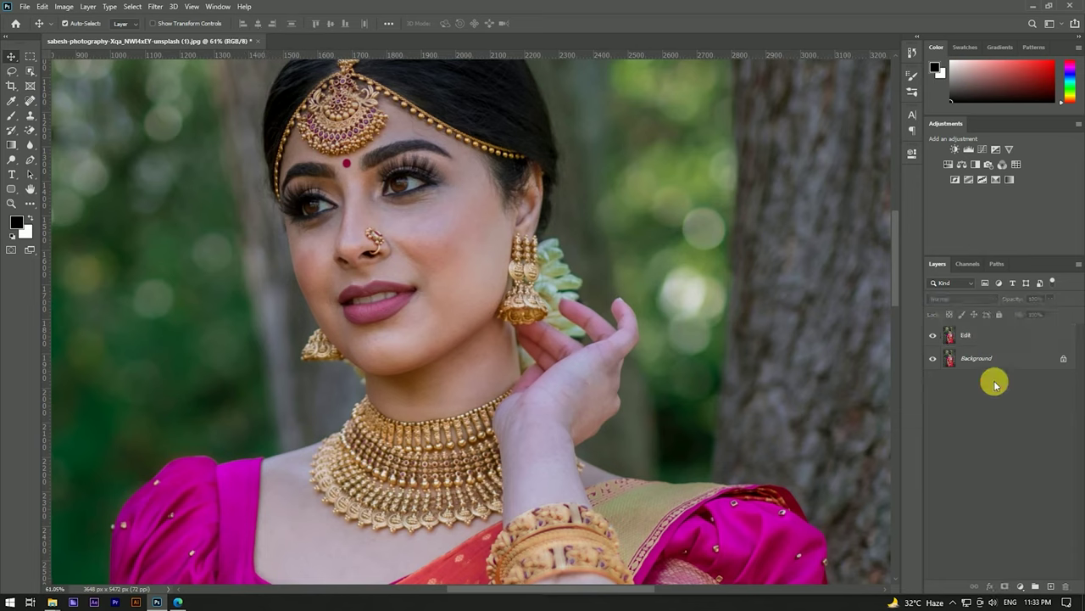
{"action": "left_click", "coordinate": [157, 7]}
{"action": "mouse_move", "coordinate": [179, 247]}
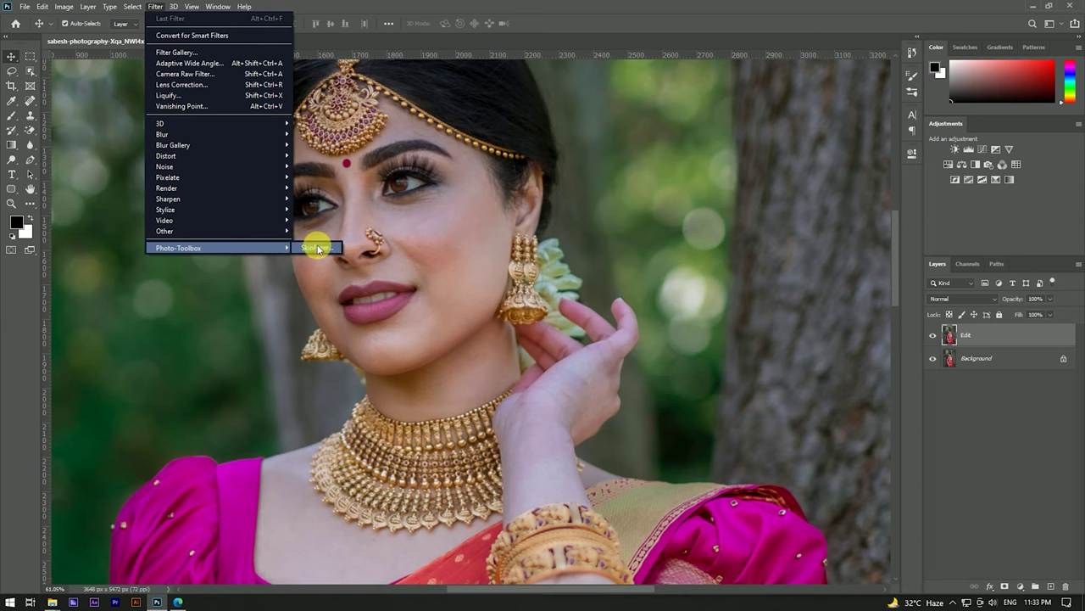
{"action": "left_click", "coordinate": [314, 248]}
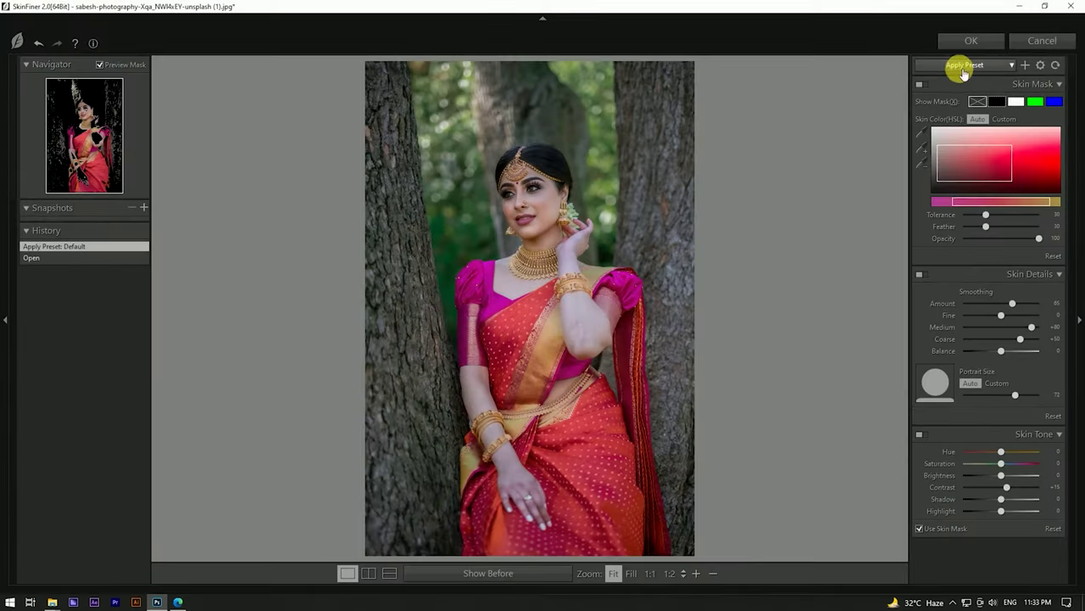
Step: Apply SkinFiner's Smoothing-High preset with Fine skin smoothing at +53 and return to Photoshop
{"action": "left_click", "coordinate": [963, 74]}
{"action": "left_click", "coordinate": [964, 108]}
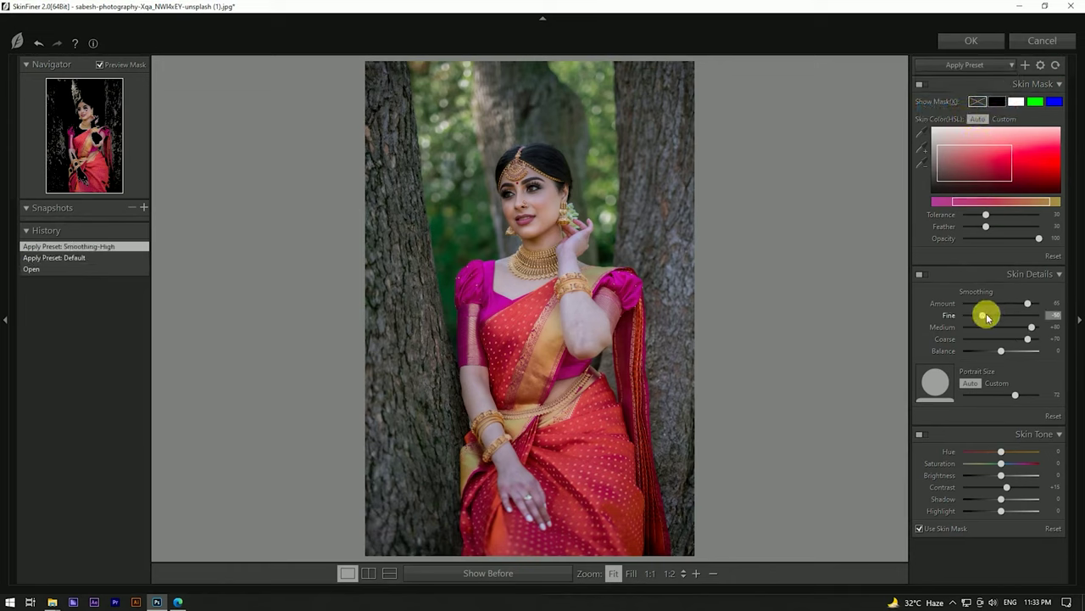
{"action": "left_click_drag", "start_coordinate": [1021, 316], "coordinate": [1023, 316]}
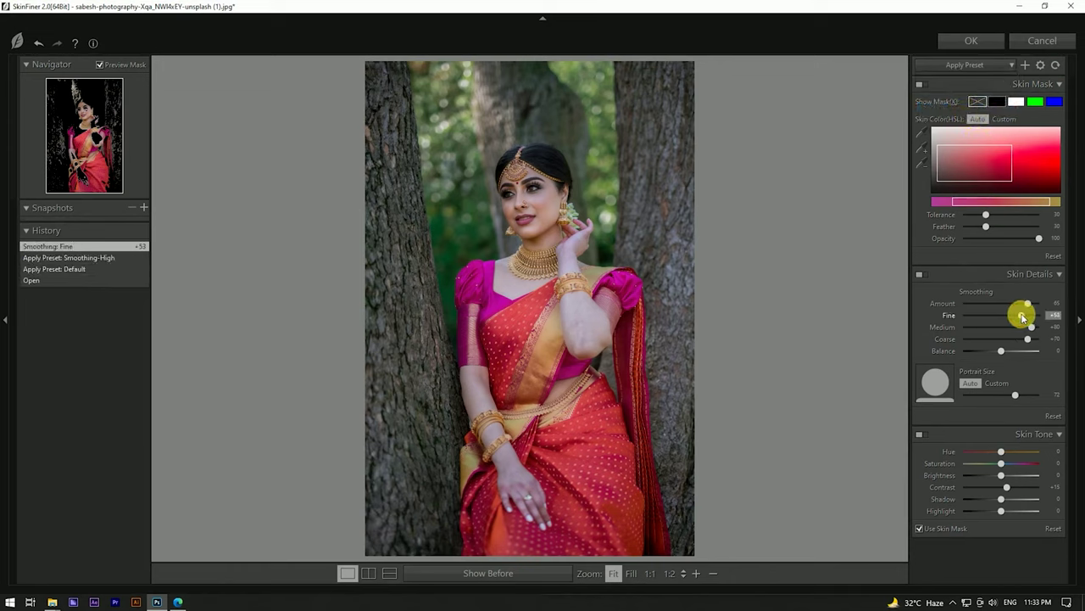
{"action": "left_click", "coordinate": [975, 65]}
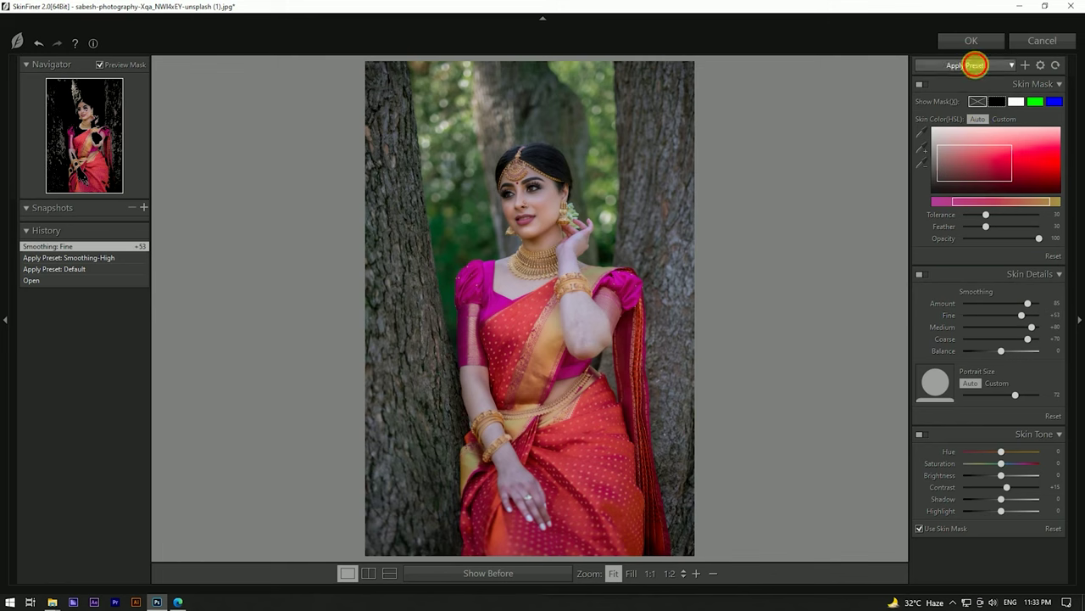
{"action": "left_click", "coordinate": [972, 41]}
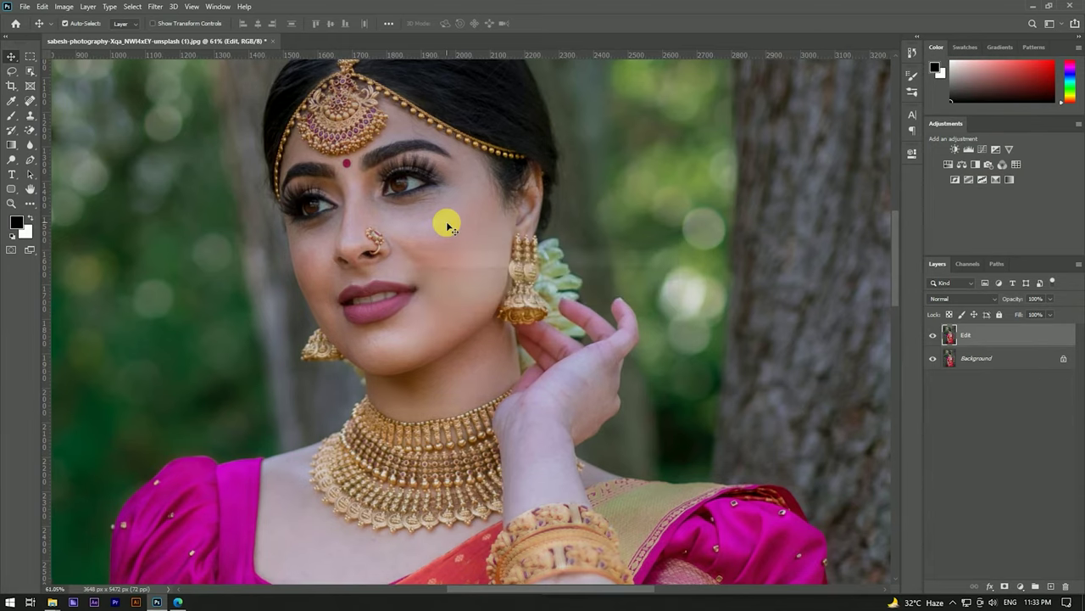
Step: Toggle the Edit layer's visibility to compare the smoothed skin with the original
{"action": "scroll", "coordinate": [446, 223], "scroll_direction": "up", "scroll_amount": 5}
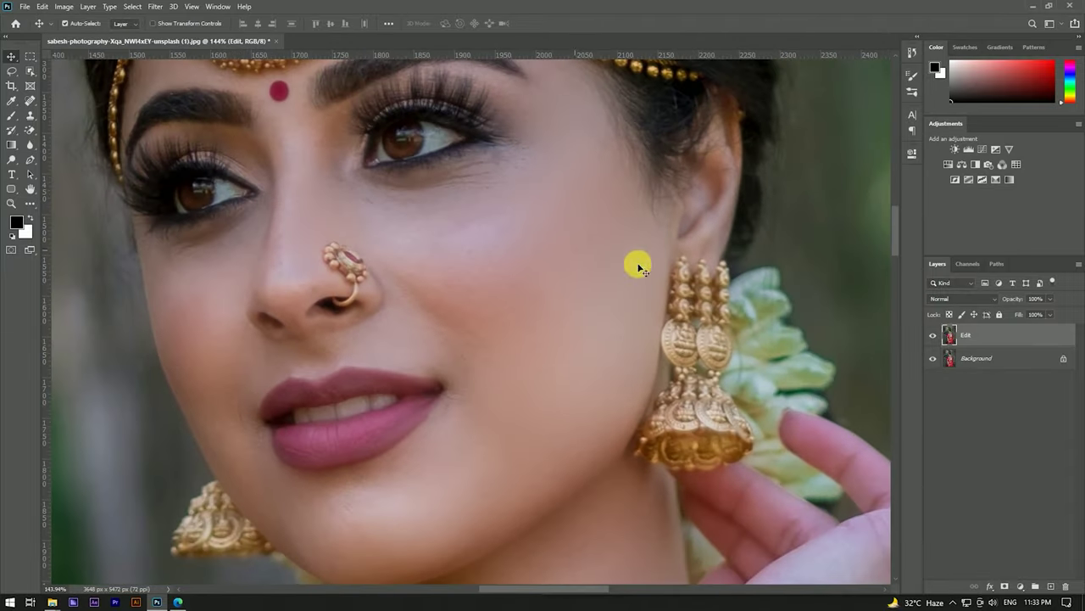
{"action": "left_click", "coordinate": [935, 339]}
{"action": "left_click", "coordinate": [935, 339]}
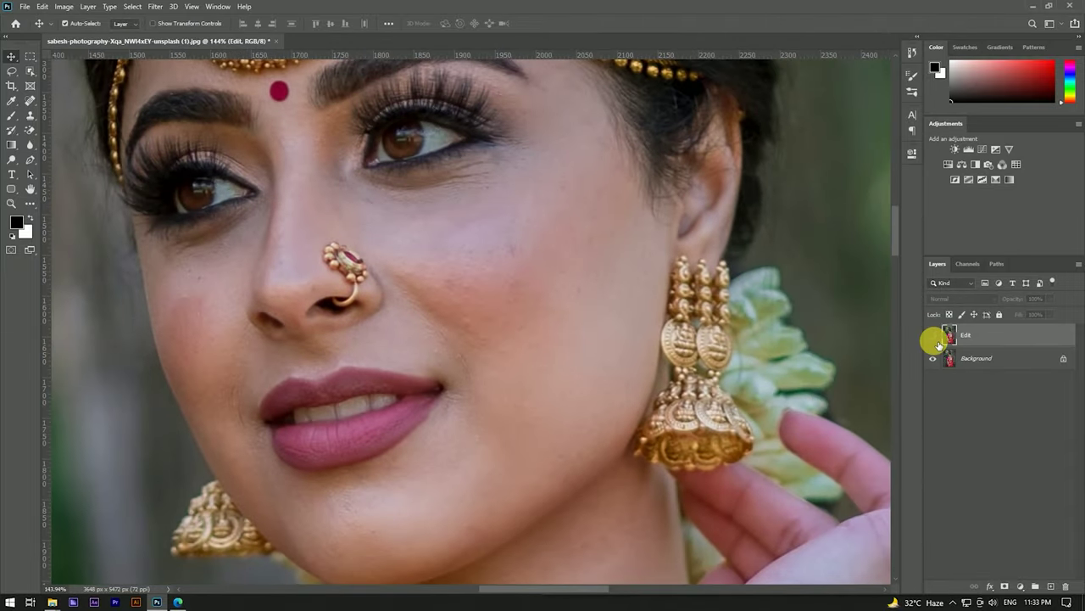
{"action": "left_click", "coordinate": [936, 339]}
{"action": "left_click", "coordinate": [936, 339]}
Step: Duplicate the Edit layer as Edit copy
{"action": "scroll", "coordinate": [465, 270], "scroll_direction": "down", "scroll_amount": 5}
{"action": "scroll", "coordinate": [460, 189], "scroll_direction": "up", "scroll_amount": 4}
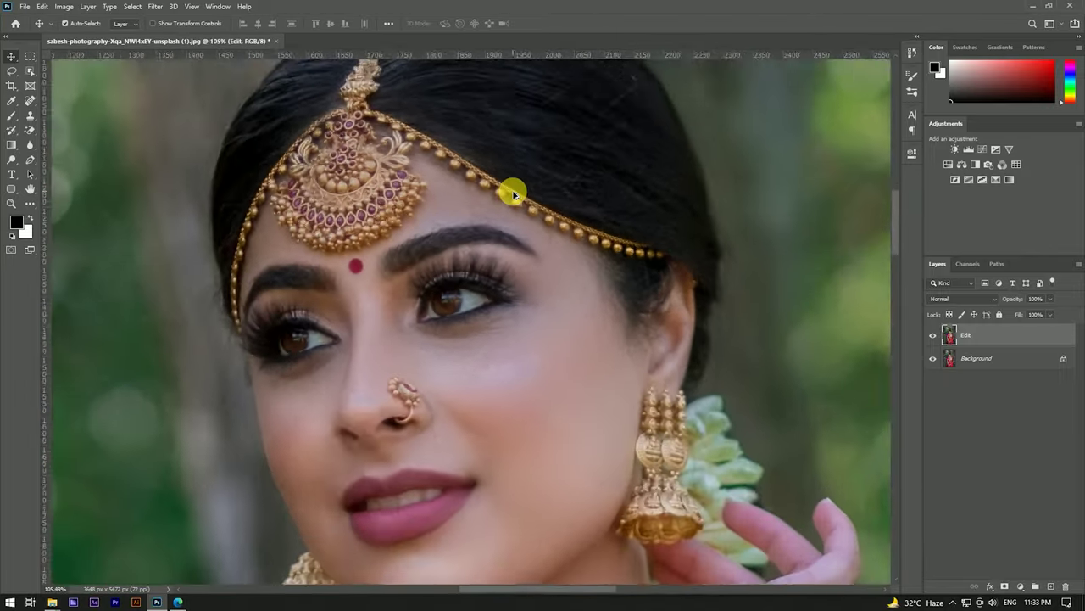
{"action": "scroll", "coordinate": [513, 195], "scroll_direction": "down", "scroll_amount": 1}
{"action": "scroll", "coordinate": [500, 220], "scroll_direction": "down", "scroll_amount": 2}
{"action": "scroll", "coordinate": [509, 254], "scroll_direction": "down", "scroll_amount": 1}
{"action": "scroll", "coordinate": [506, 254], "scroll_direction": "down", "scroll_amount": 1}
{"action": "scroll", "coordinate": [506, 254], "scroll_direction": "up", "scroll_amount": 1}
{"action": "left_click_drag", "start_coordinate": [1017, 335], "coordinate": [1051, 586]}
Step: Apply a 1-pixel-radius High Pass filter to the Edit copy layer
{"action": "left_click", "coordinate": [155, 6]}
{"action": "mouse_move", "coordinate": [164, 231]}
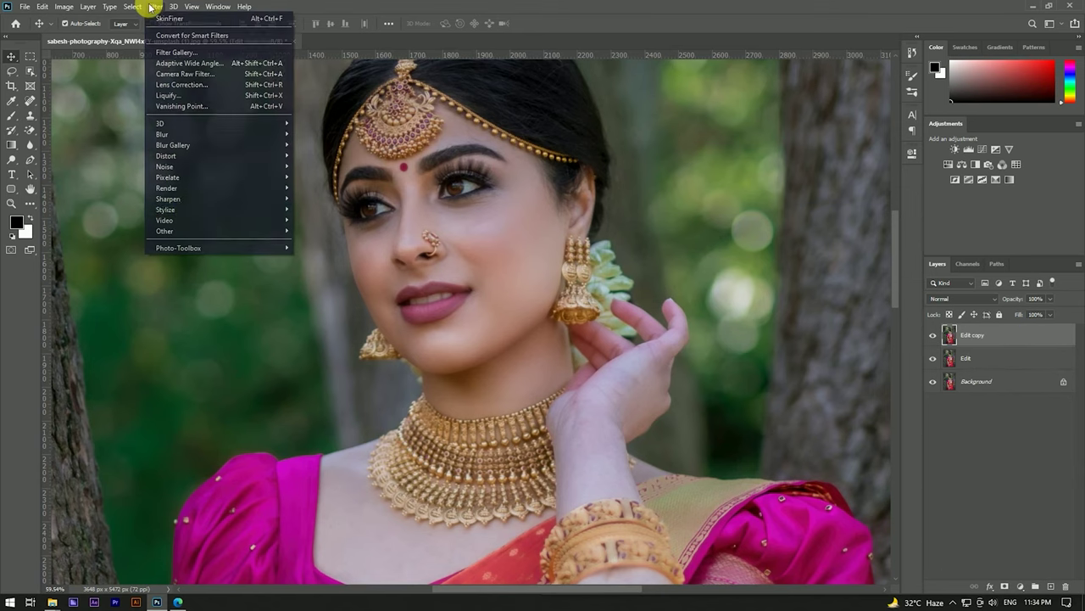
{"action": "left_click", "coordinate": [318, 242]}
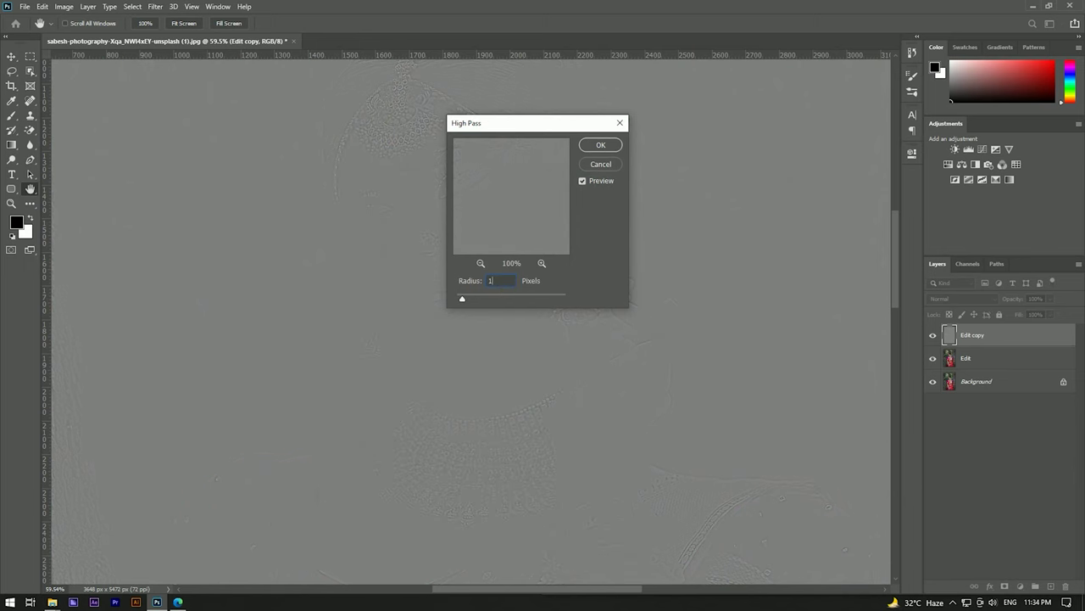
{"action": "left_click", "coordinate": [600, 145]}
Step: Set the Edit copy layer's blend mode to Overlay and check the sharpening
{"action": "left_click", "coordinate": [962, 299]}
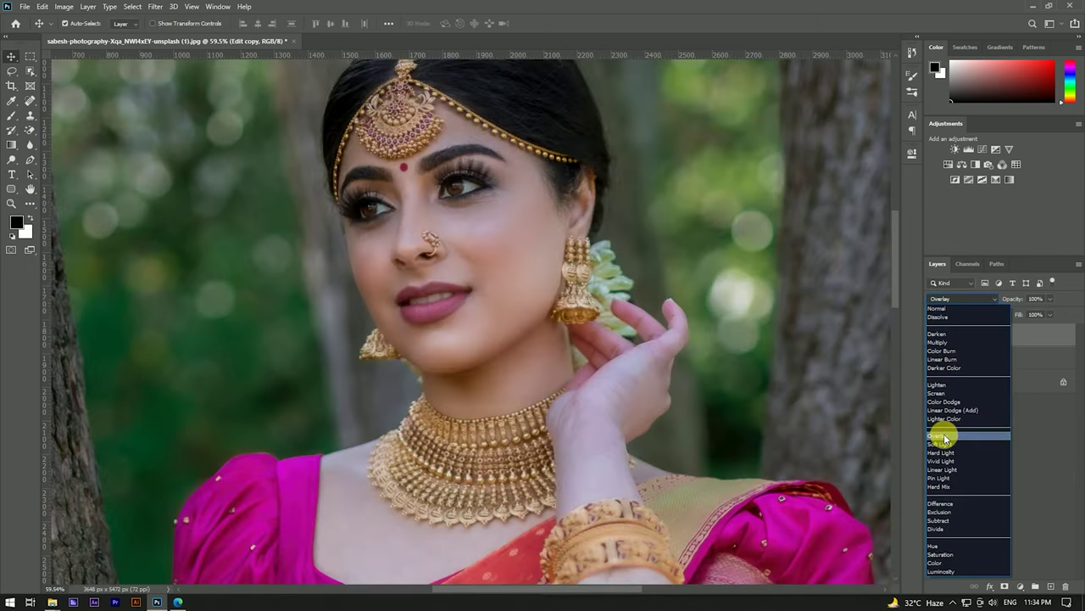
{"action": "left_click", "coordinate": [939, 435]}
{"action": "scroll", "coordinate": [453, 229], "scroll_direction": "up", "scroll_amount": 3}
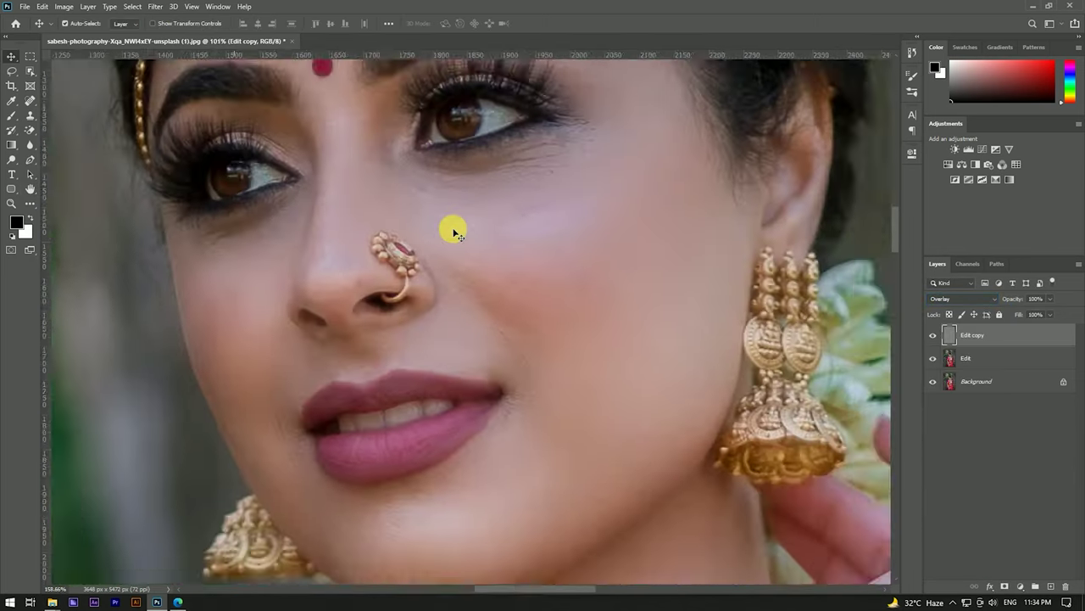
{"action": "scroll", "coordinate": [453, 228], "scroll_direction": "up", "scroll_amount": 3}
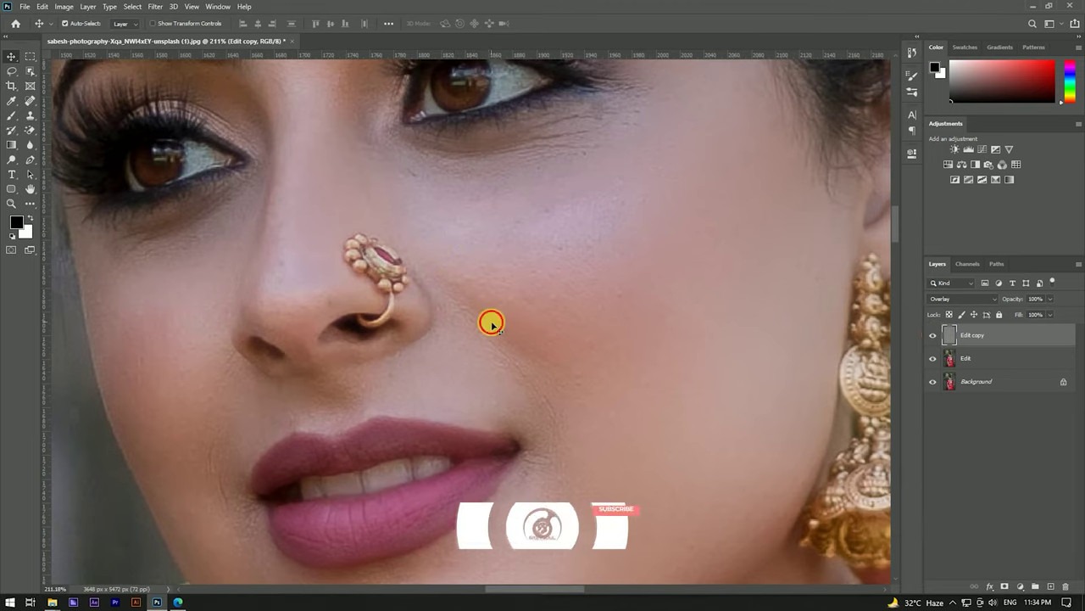
{"action": "scroll", "coordinate": [400, 245], "scroll_direction": "down", "scroll_amount": 3}
{"action": "scroll", "coordinate": [451, 395], "scroll_direction": "up", "scroll_amount": 3}
{"action": "scroll", "coordinate": [429, 310], "scroll_direction": "up", "scroll_amount": 1}
{"action": "scroll", "coordinate": [428, 311], "scroll_direction": "down", "scroll_amount": 5}
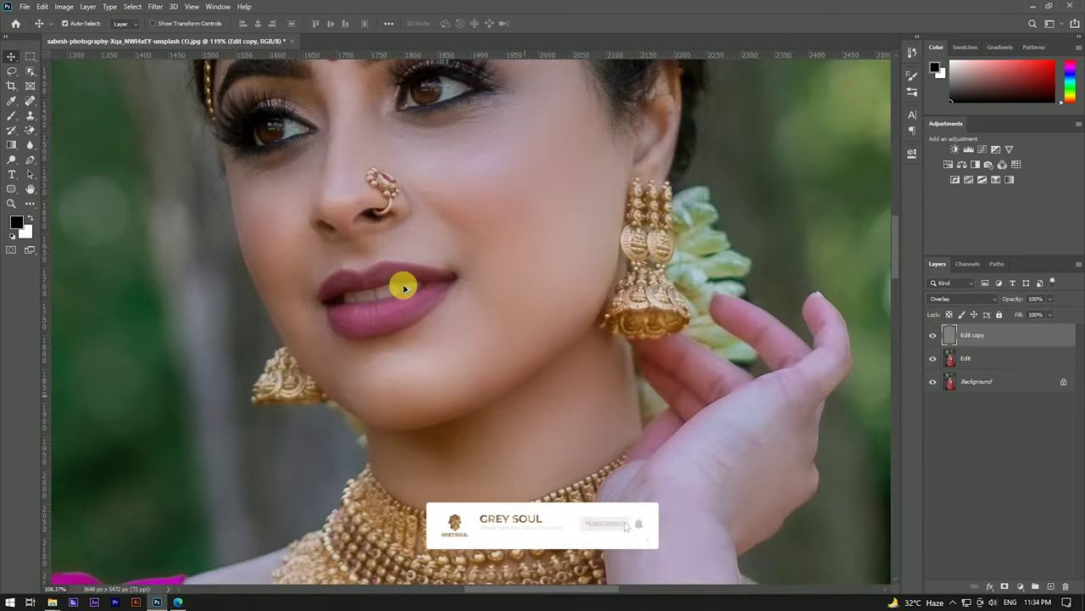
{"action": "scroll", "coordinate": [387, 165], "scroll_direction": "down", "scroll_amount": 1}
{"action": "scroll", "coordinate": [460, 359], "scroll_direction": "up", "scroll_amount": 1}
{"action": "scroll", "coordinate": [469, 268], "scroll_direction": "up", "scroll_amount": 1}
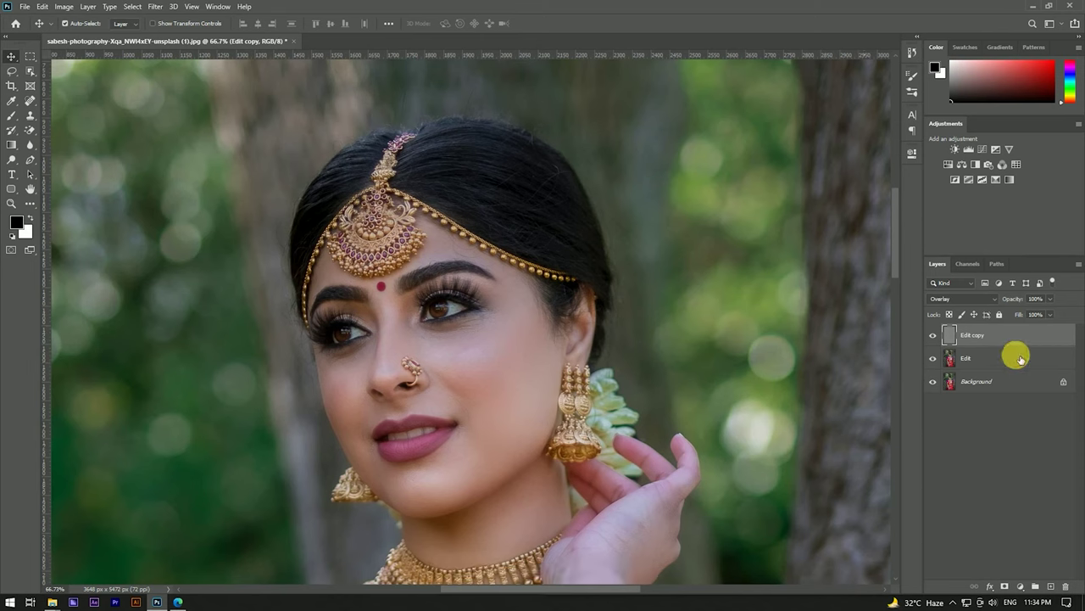
Step: Merge the Edit and Edit copy layers into one layer
{"action": "left_click", "coordinate": [1013, 358], "text": "shift"}
{"action": "right_click", "coordinate": [1013, 358]}
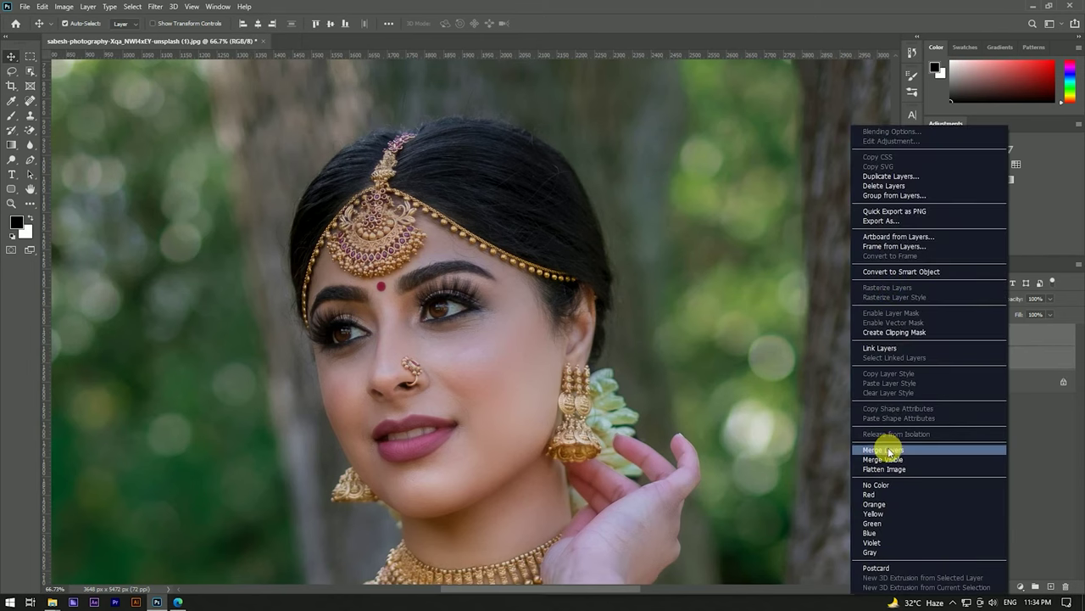
{"action": "left_click", "coordinate": [884, 450]}
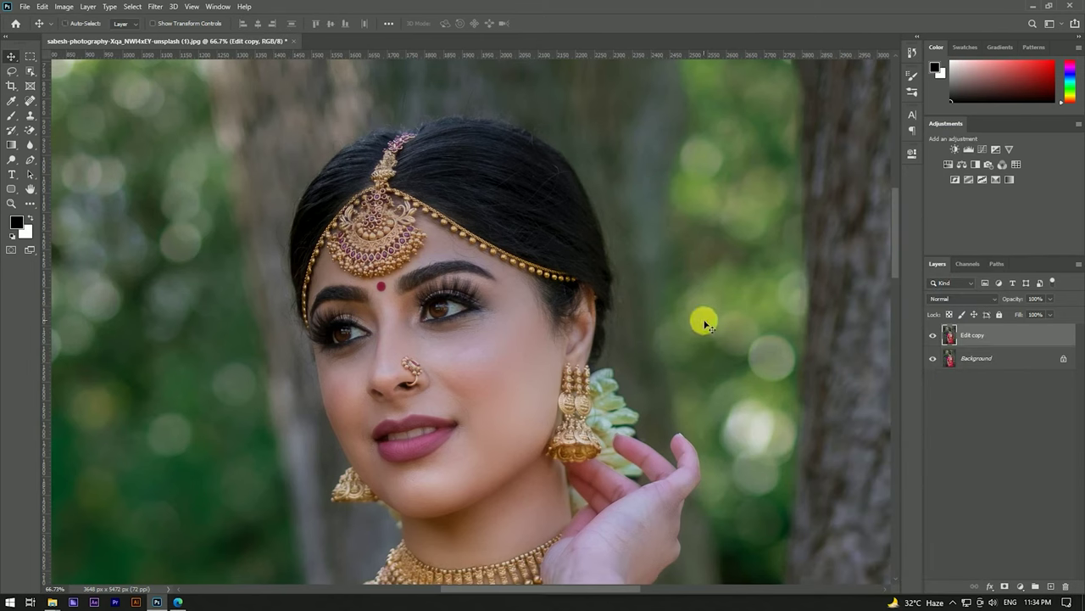
Step: Brighten the midtones with a lifted Curves adjustment
{"action": "key", "text": "ctrl+m"}
{"action": "left_click_drag", "start_coordinate": [498, 101], "coordinate": [743, 129]}
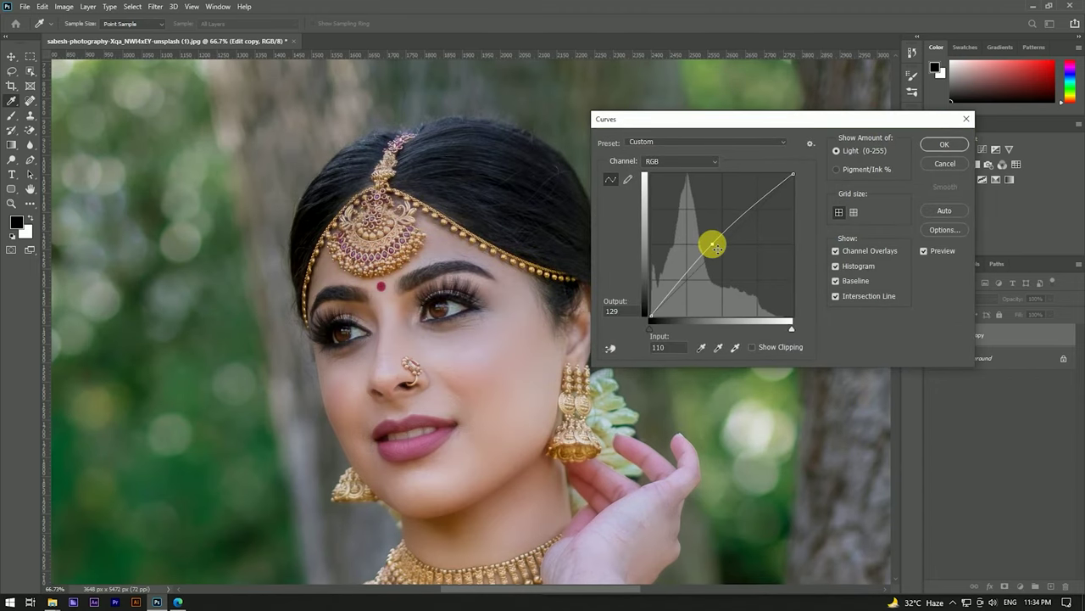
{"action": "left_click", "coordinate": [948, 148]}
{"action": "scroll", "coordinate": [492, 194], "scroll_direction": "down", "scroll_amount": 5}
{"action": "scroll", "coordinate": [447, 240], "scroll_direction": "up", "scroll_amount": 3}
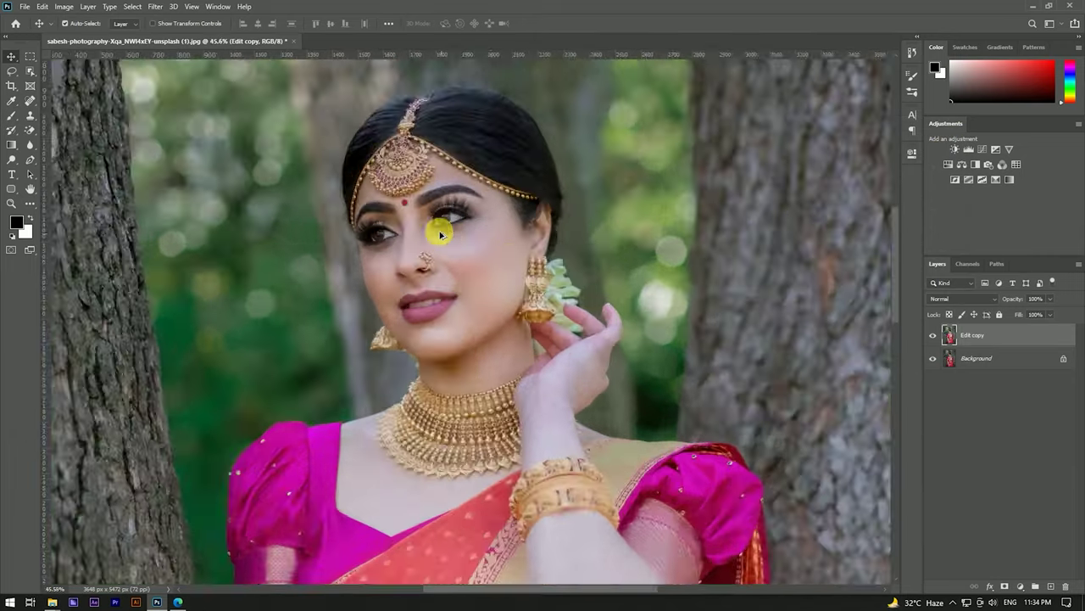
{"action": "scroll", "coordinate": [449, 239], "scroll_direction": "up", "scroll_amount": 3}
{"action": "scroll", "coordinate": [446, 254], "scroll_direction": "down", "scroll_amount": 2}
{"action": "scroll", "coordinate": [444, 211], "scroll_direction": "down", "scroll_amount": 2}
{"action": "scroll", "coordinate": [438, 212], "scroll_direction": "up", "scroll_amount": 2}
Step: Duplicate the merged layer as Edit copy 2
{"action": "scroll", "coordinate": [466, 244], "scroll_direction": "up", "scroll_amount": 2}
{"action": "scroll", "coordinate": [468, 229], "scroll_direction": "down", "scroll_amount": 2}
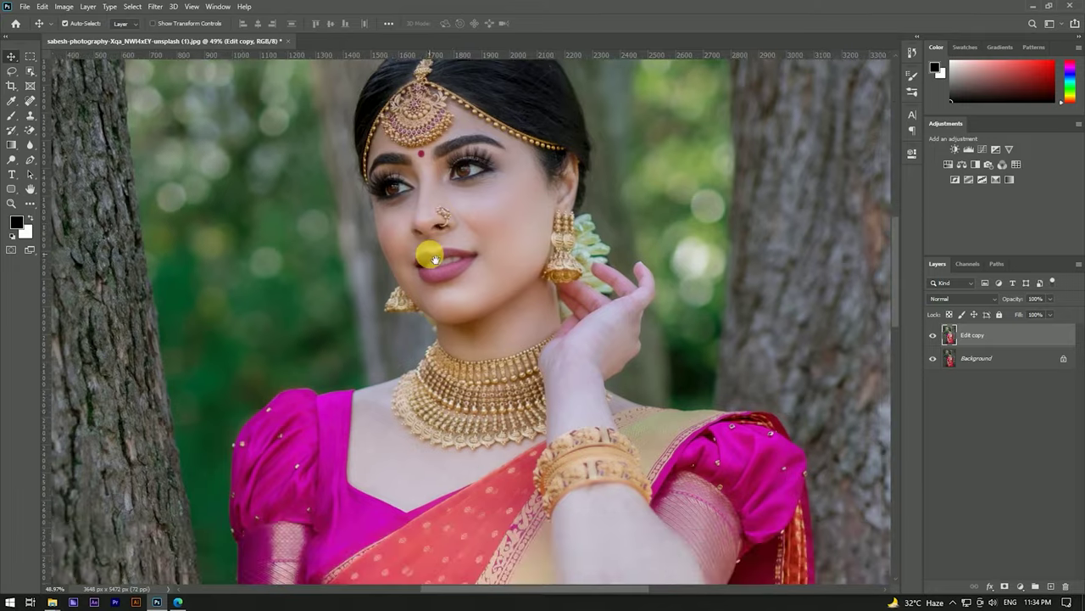
{"action": "scroll", "coordinate": [439, 212], "scroll_direction": "down", "scroll_amount": 2}
{"action": "scroll", "coordinate": [438, 206], "scroll_direction": "down", "scroll_amount": 1}
{"action": "scroll", "coordinate": [456, 192], "scroll_direction": "up", "scroll_amount": 1}
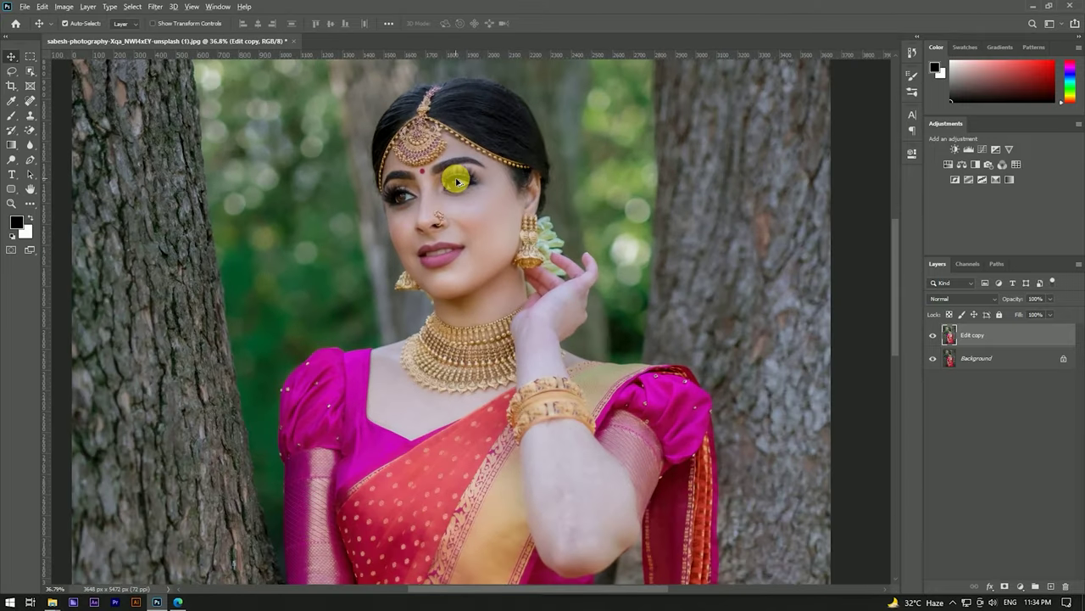
{"action": "scroll", "coordinate": [453, 178], "scroll_direction": "down", "scroll_amount": 2}
{"action": "scroll", "coordinate": [458, 178], "scroll_direction": "down", "scroll_amount": 1}
{"action": "scroll", "coordinate": [466, 195], "scroll_direction": "up", "scroll_amount": 2}
{"action": "scroll", "coordinate": [474, 212], "scroll_direction": "up", "scroll_amount": 3}
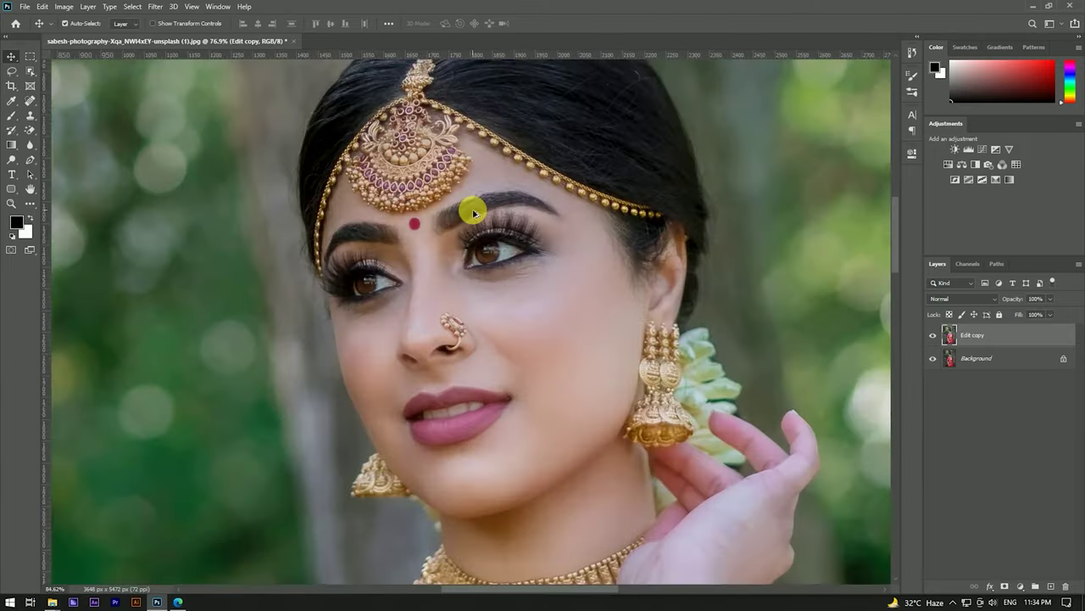
{"action": "scroll", "coordinate": [474, 212], "scroll_direction": "down", "scroll_amount": 1}
{"action": "left_click_drag", "start_coordinate": [1056, 338], "coordinate": [1050, 586]}
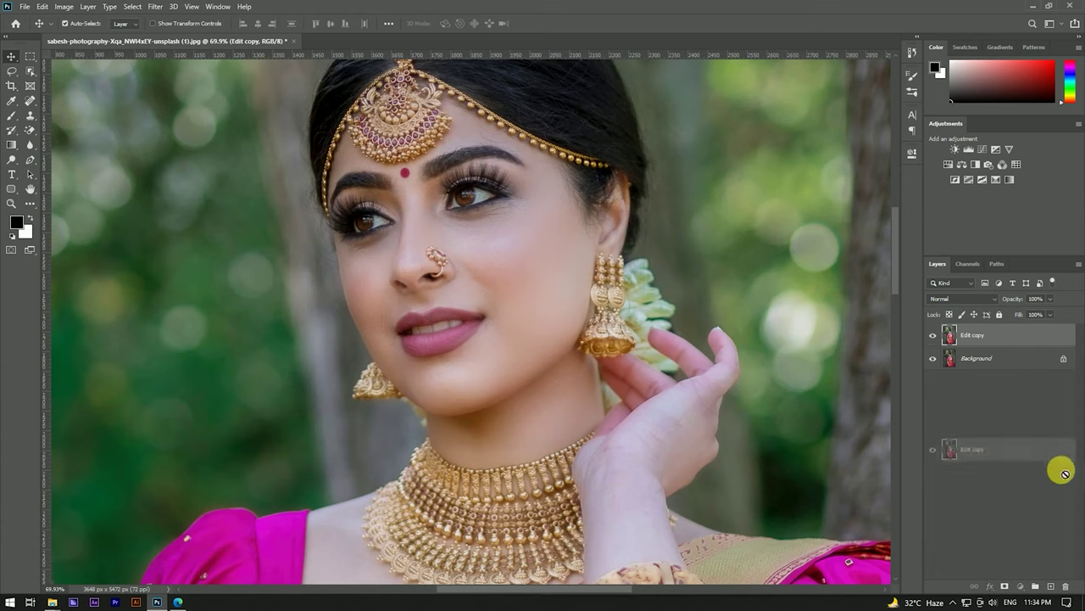
Step: Camera Raw grade: tint +10, contrast +29, red primary hue −12, shifted blue primary hue
{"action": "left_click", "coordinate": [153, 8]}
{"action": "left_click", "coordinate": [180, 71]}
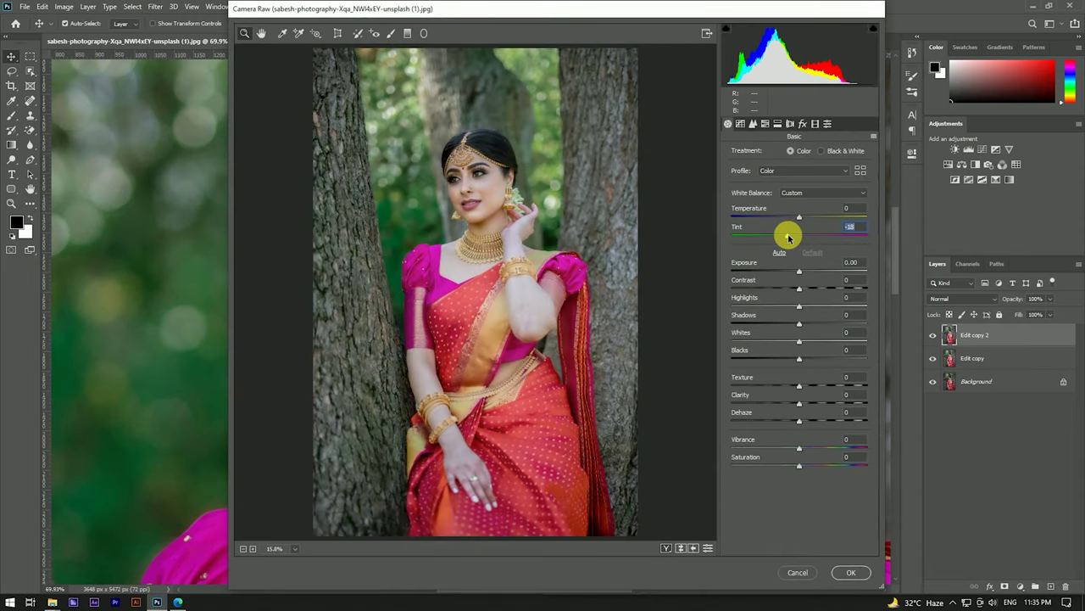
{"action": "left_click_drag", "start_coordinate": [803, 291], "coordinate": [815, 291]}
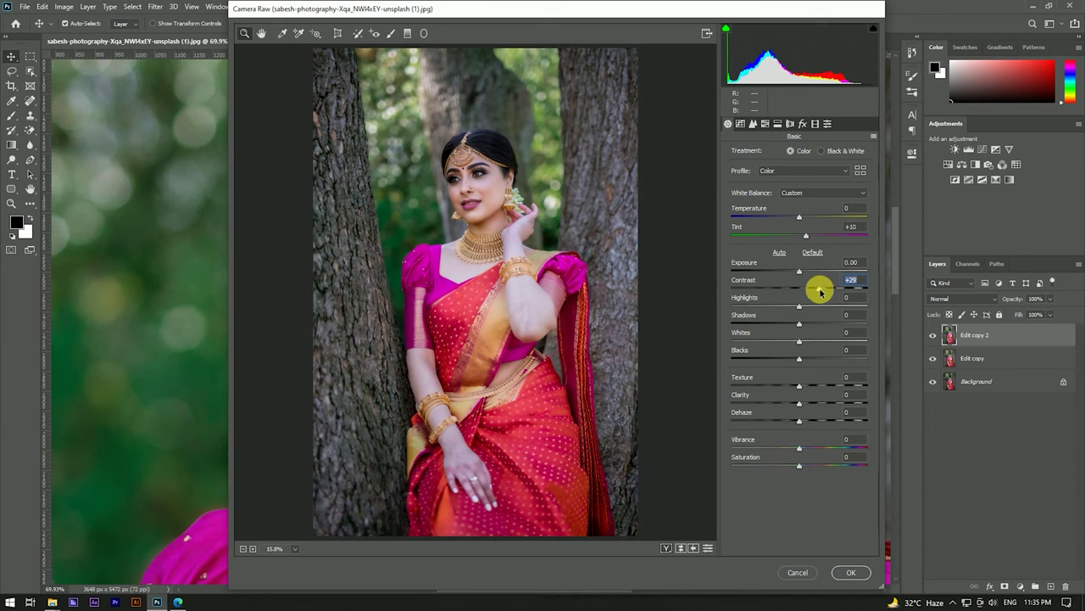
{"action": "left_click", "coordinate": [815, 123]}
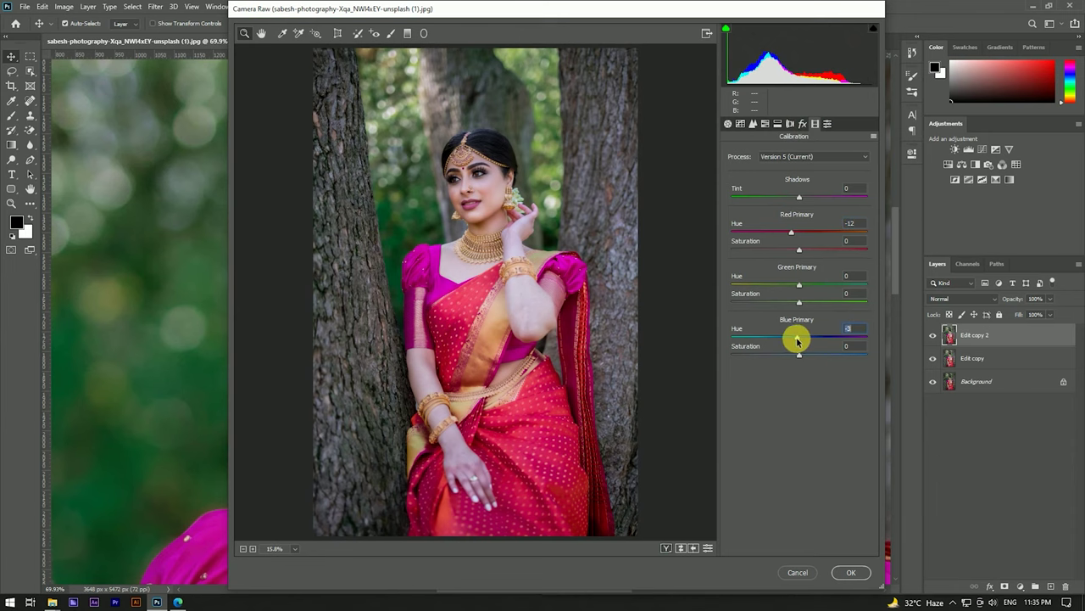
{"action": "left_click", "coordinate": [843, 574]}
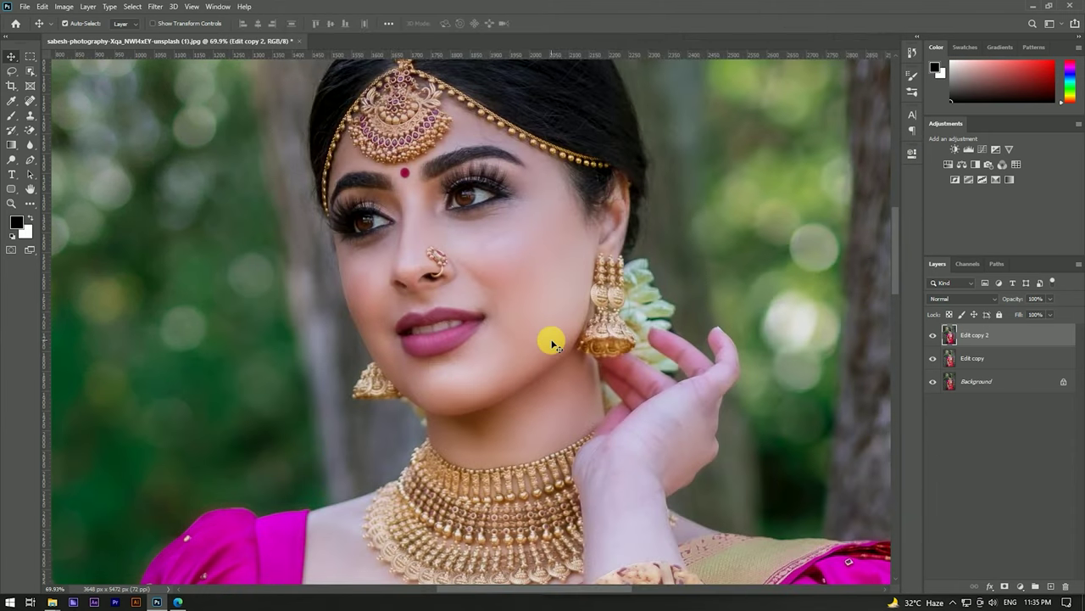
Step: Pick the Burn tool from the dodge, burn and sponge tool group
{"action": "scroll", "coordinate": [472, 327], "scroll_direction": "up", "scroll_amount": 5}
{"action": "scroll", "coordinate": [492, 314], "scroll_direction": "down", "scroll_amount": 4}
{"action": "scroll", "coordinate": [518, 311], "scroll_direction": "down", "scroll_amount": 3}
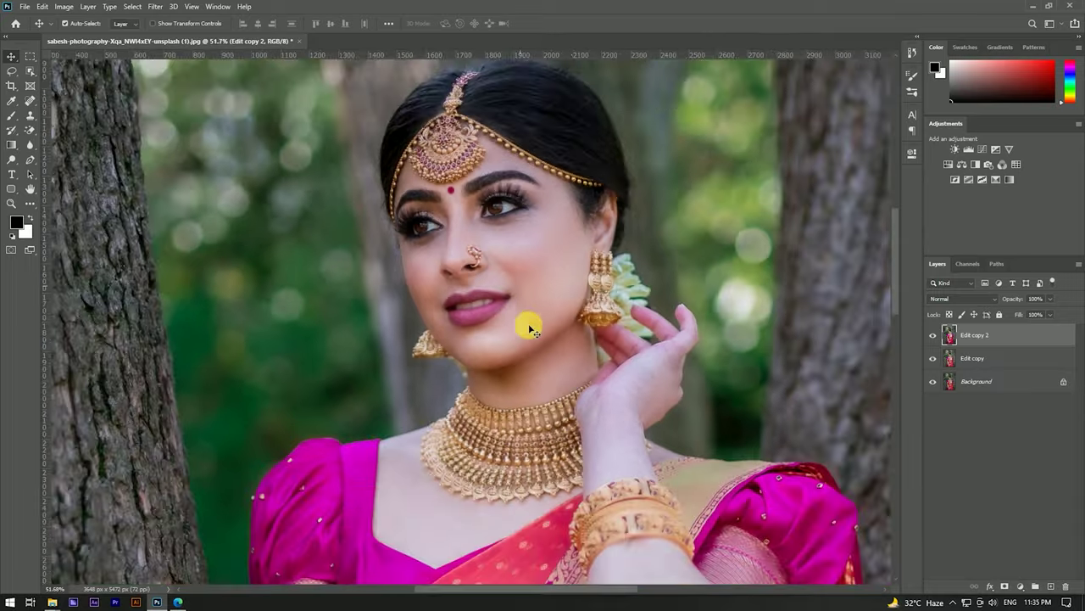
{"action": "scroll", "coordinate": [531, 288], "scroll_direction": "down", "scroll_amount": 2}
{"action": "scroll", "coordinate": [533, 256], "scroll_direction": "down", "scroll_amount": 3}
{"action": "scroll", "coordinate": [473, 283], "scroll_direction": "up", "scroll_amount": 3}
{"action": "scroll", "coordinate": [508, 382], "scroll_direction": "up", "scroll_amount": 2}
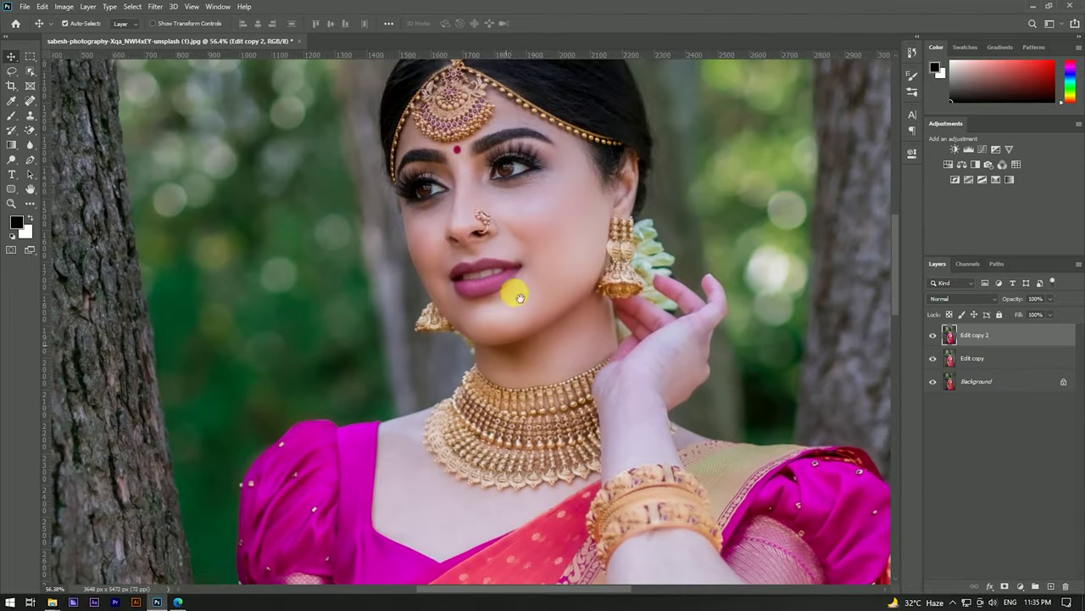
{"action": "scroll", "coordinate": [498, 262], "scroll_direction": "down", "scroll_amount": 1}
{"action": "scroll", "coordinate": [498, 262], "scroll_direction": "up", "scroll_amount": 4}
{"action": "scroll", "coordinate": [485, 238], "scroll_direction": "up", "scroll_amount": 1}
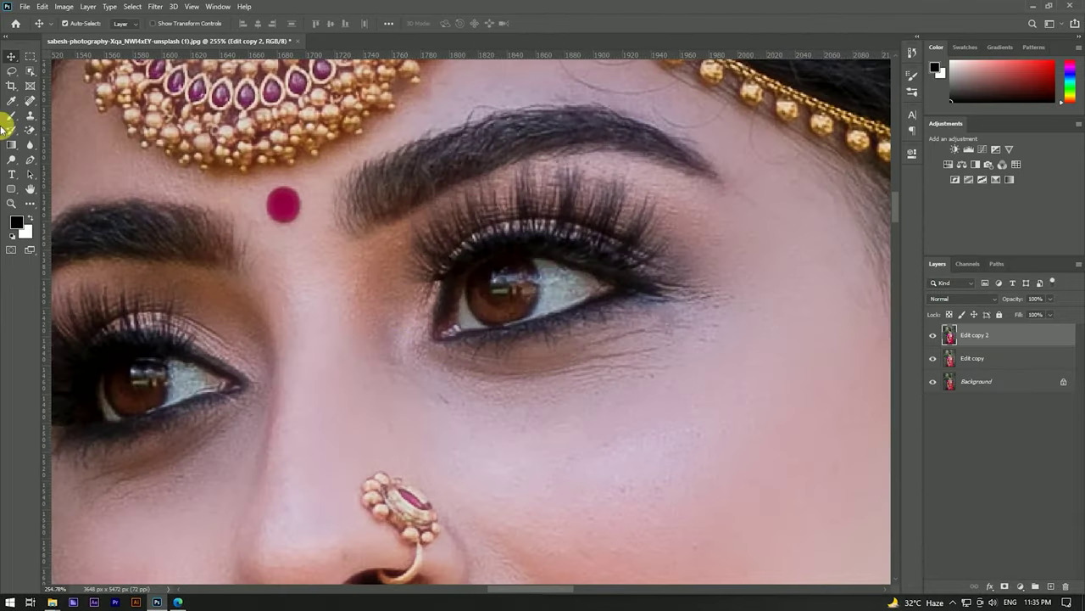
{"action": "left_click", "coordinate": [25, 146]}
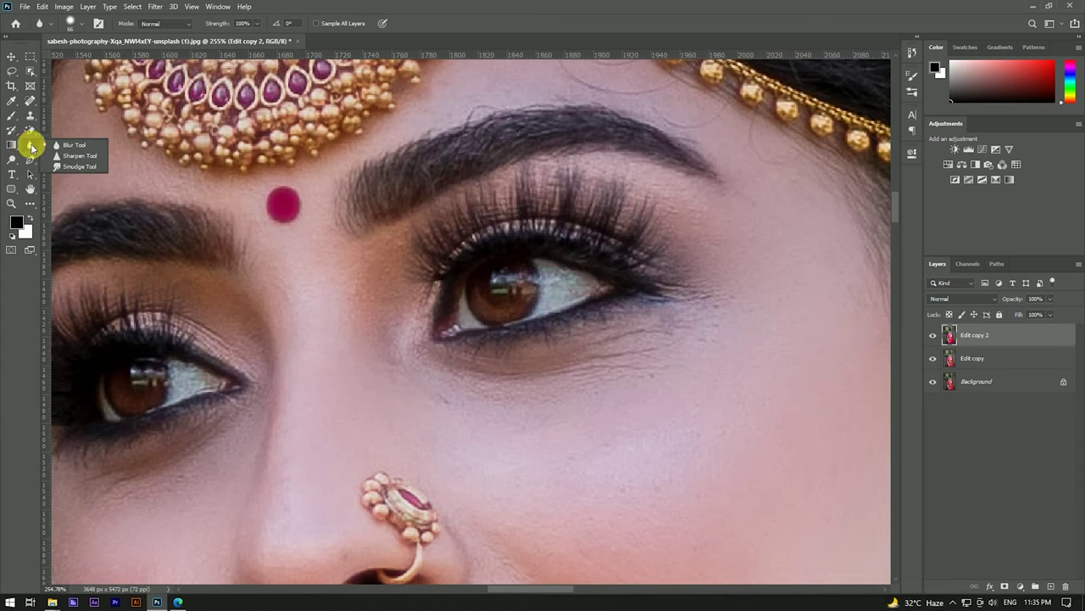
{"action": "left_click", "coordinate": [12, 160]}
{"action": "left_click", "coordinate": [44, 162]}
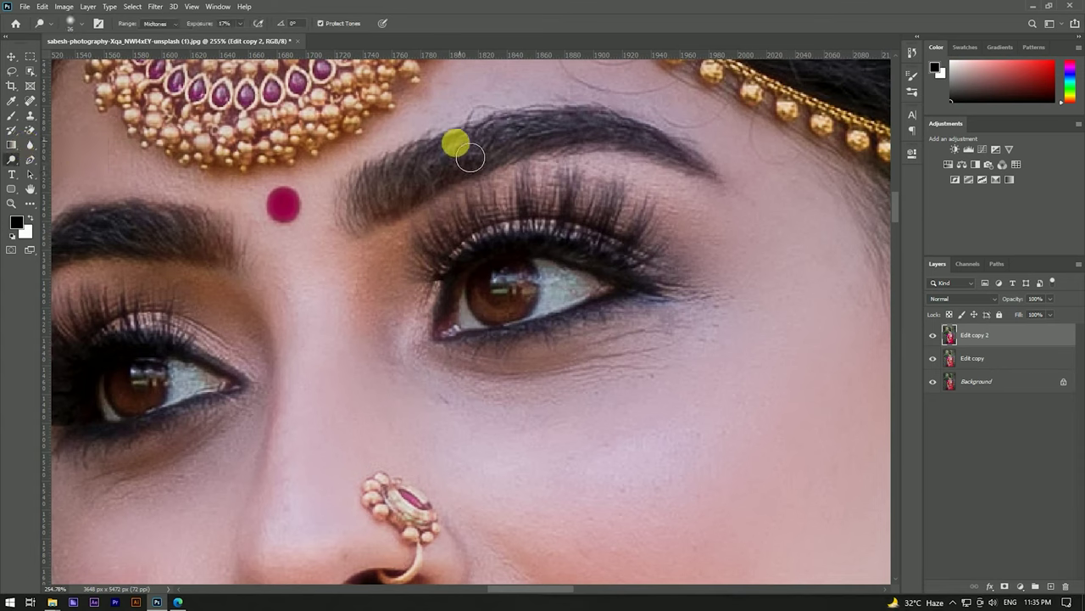
{"action": "left_click", "coordinate": [16, 159]}
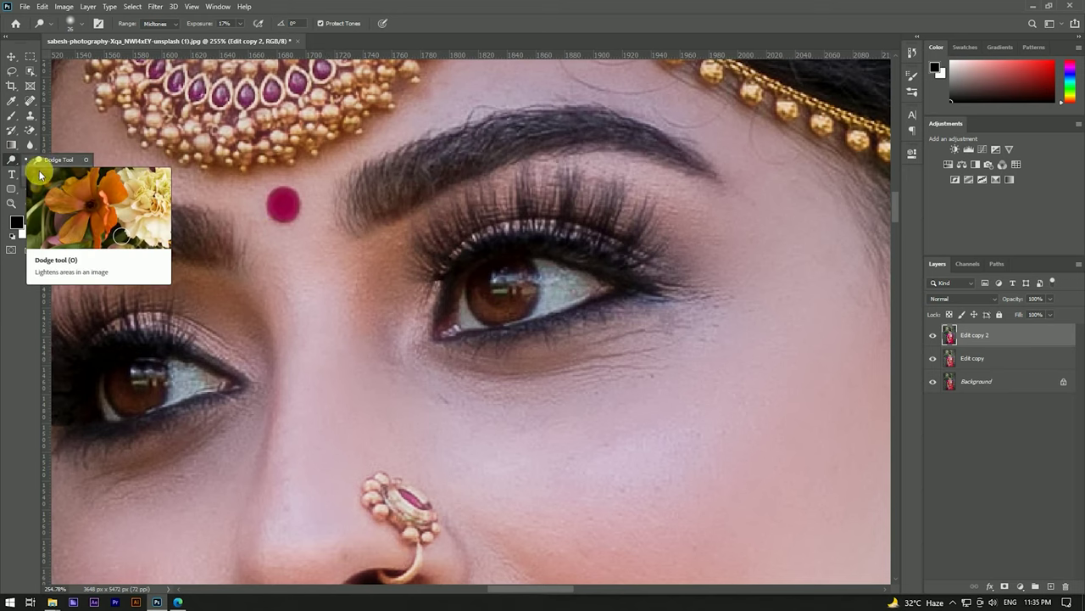
{"action": "left_click", "coordinate": [44, 176]}
Step: Darken the right eyebrow and the left eye's lower lash line
{"action": "mouse_move", "coordinate": [335, 228]}
{"action": "left_mouse_down"}
{"action": "mouse_move", "coordinate": [467, 145]}
{"action": "mouse_move", "coordinate": [628, 140]}
{"action": "mouse_move", "coordinate": [703, 170]}
{"action": "left_mouse_up"}
{"action": "left_click_drag", "start_coordinate": [292, 270], "coordinate": [508, 175]}
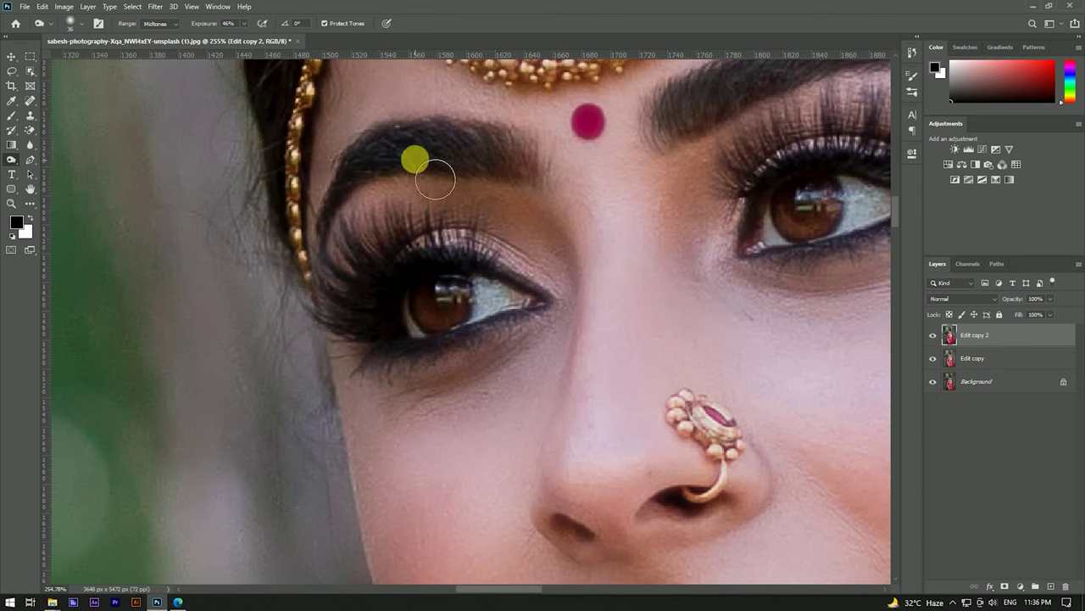
{"action": "mouse_move", "coordinate": [374, 320]}
{"action": "left_mouse_down"}
{"action": "mouse_move", "coordinate": [515, 335]}
{"action": "mouse_move", "coordinate": [462, 347]}
{"action": "left_mouse_up"}
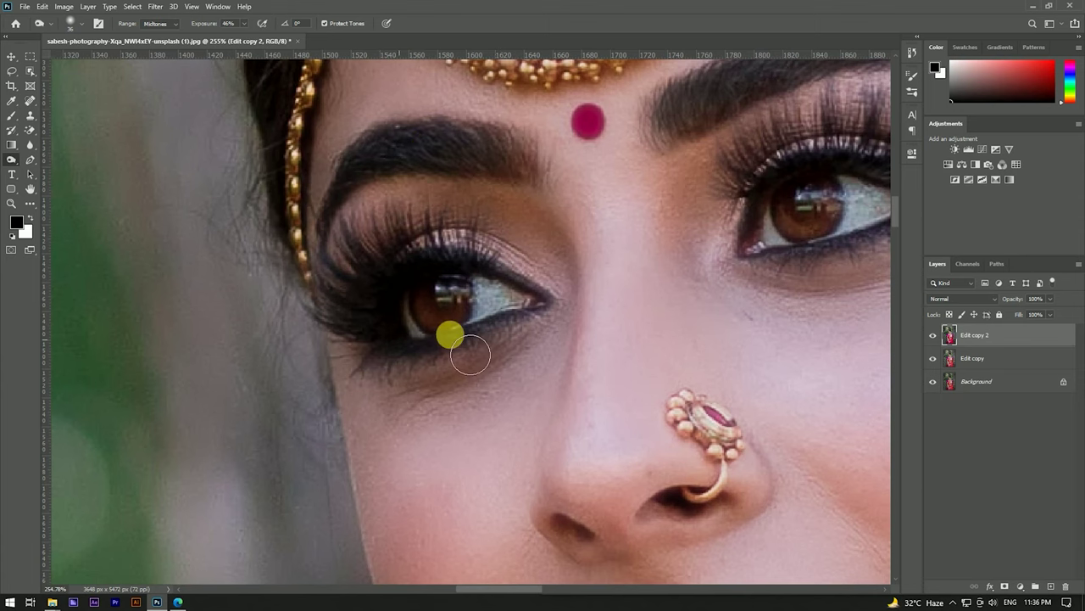
{"action": "scroll", "coordinate": [441, 314], "scroll_direction": "right", "scroll_amount": 5}
{"action": "left_click_drag", "start_coordinate": [407, 276], "coordinate": [366, 185]}
Step: Shrink the brush to about 86 px for midtone touch-ups over the hair
{"action": "scroll", "coordinate": [373, 212], "scroll_direction": "up", "scroll_amount": 2}
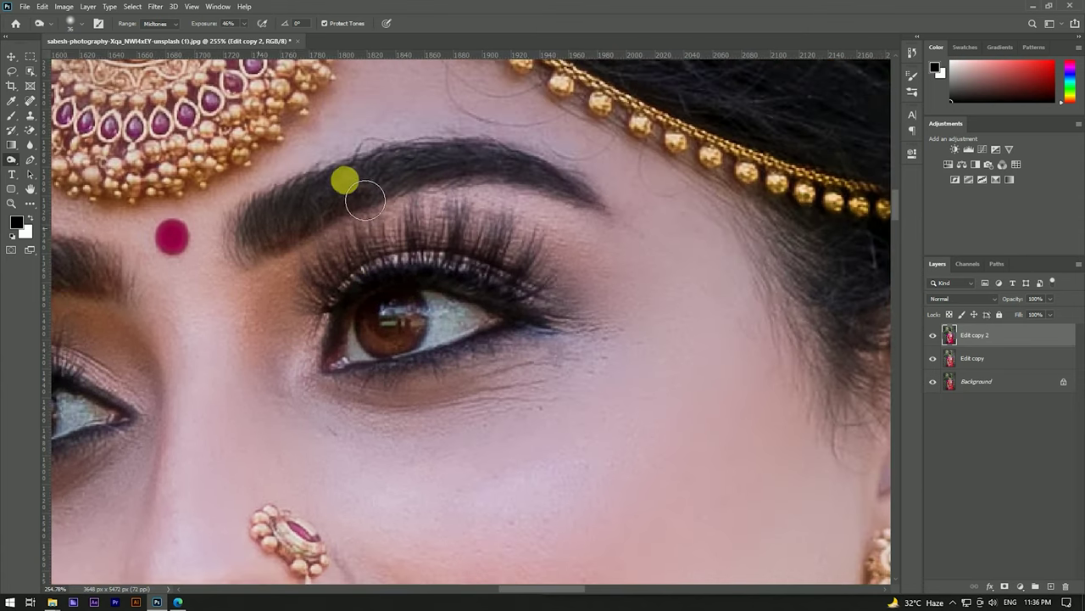
{"action": "scroll", "coordinate": [559, 170], "scroll_direction": "down", "scroll_amount": 3}
{"action": "scroll", "coordinate": [446, 198], "scroll_direction": "down", "scroll_amount": 3}
{"action": "scroll", "coordinate": [480, 126], "scroll_direction": "up", "scroll_amount": 1}
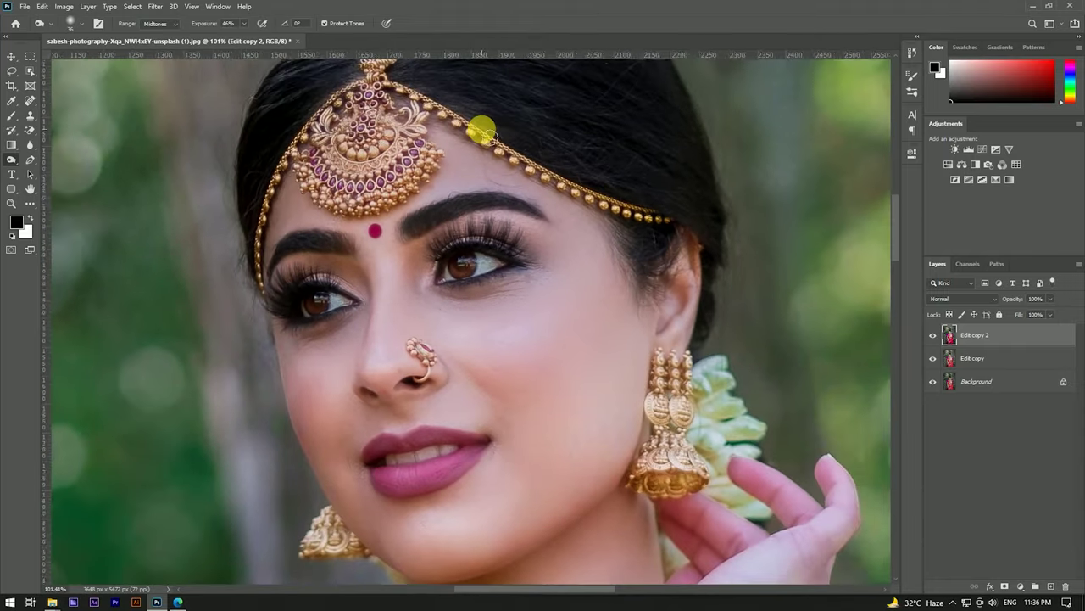
{"action": "scroll", "coordinate": [467, 254], "scroll_direction": "up", "scroll_amount": 2}
{"action": "left_click_drag", "start_coordinate": [536, 239], "coordinate": [441, 204]}
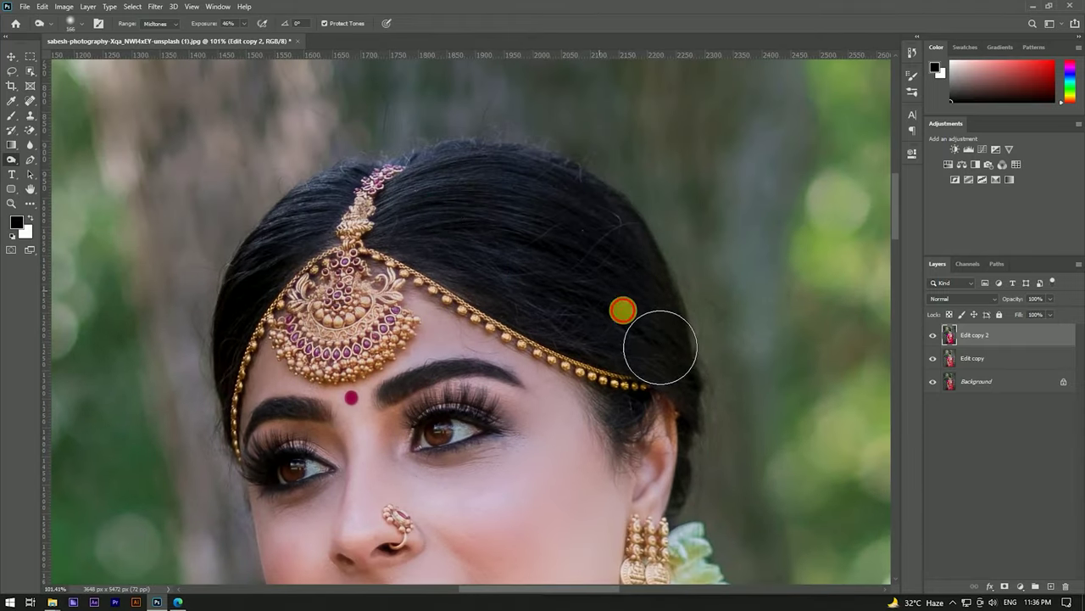
{"action": "scroll", "coordinate": [280, 233], "scroll_direction": "down", "scroll_amount": 2}
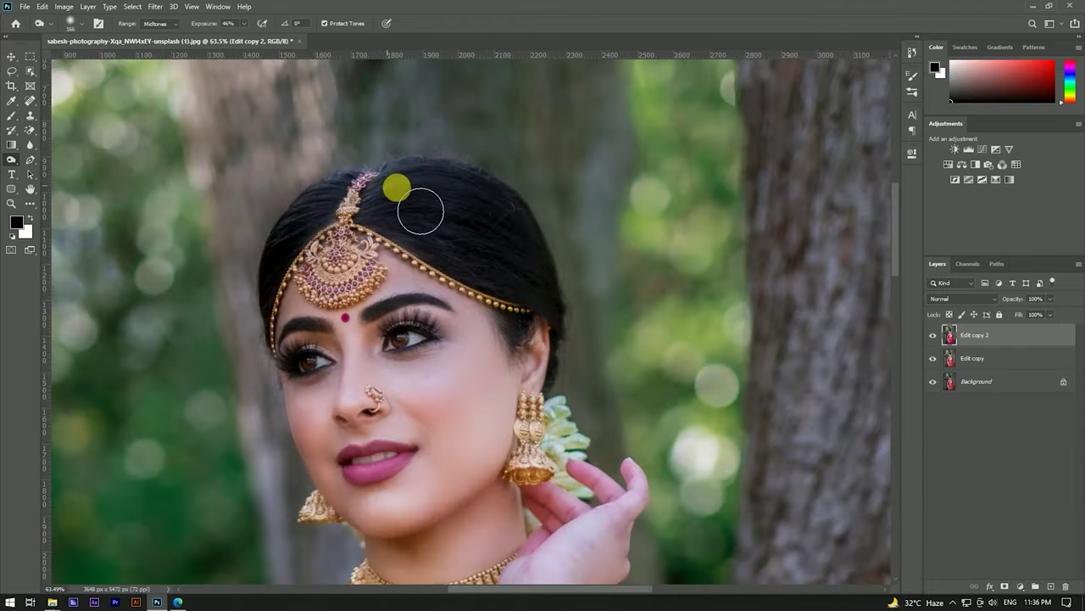
{"action": "scroll", "coordinate": [487, 204], "scroll_direction": "down", "scroll_amount": 3}
{"action": "scroll", "coordinate": [481, 237], "scroll_direction": "up", "scroll_amount": 1}
{"action": "scroll", "coordinate": [424, 175], "scroll_direction": "down", "scroll_amount": 5}
{"action": "scroll", "coordinate": [443, 310], "scroll_direction": "up", "scroll_amount": 4}
{"action": "scroll", "coordinate": [435, 271], "scroll_direction": "up", "scroll_amount": 2}
{"action": "scroll", "coordinate": [435, 272], "scroll_direction": "up", "scroll_amount": 2}
{"action": "right_click", "coordinate": [12, 158]}
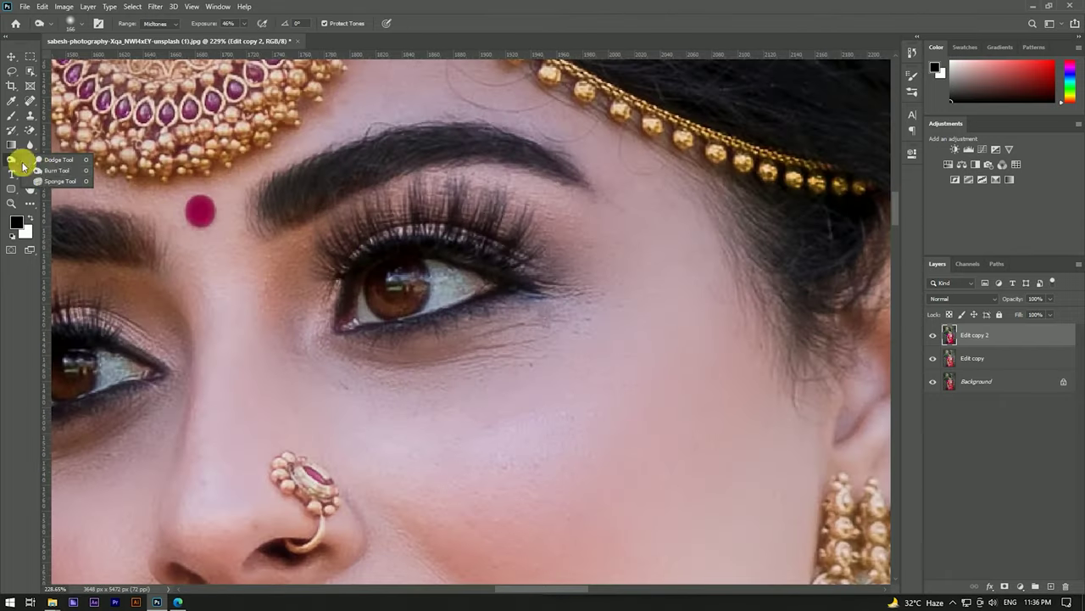
Step: Burn at 17% exposure along the teeth toward the lip corner and across the eye's iris
{"action": "left_click", "coordinate": [53, 166]}
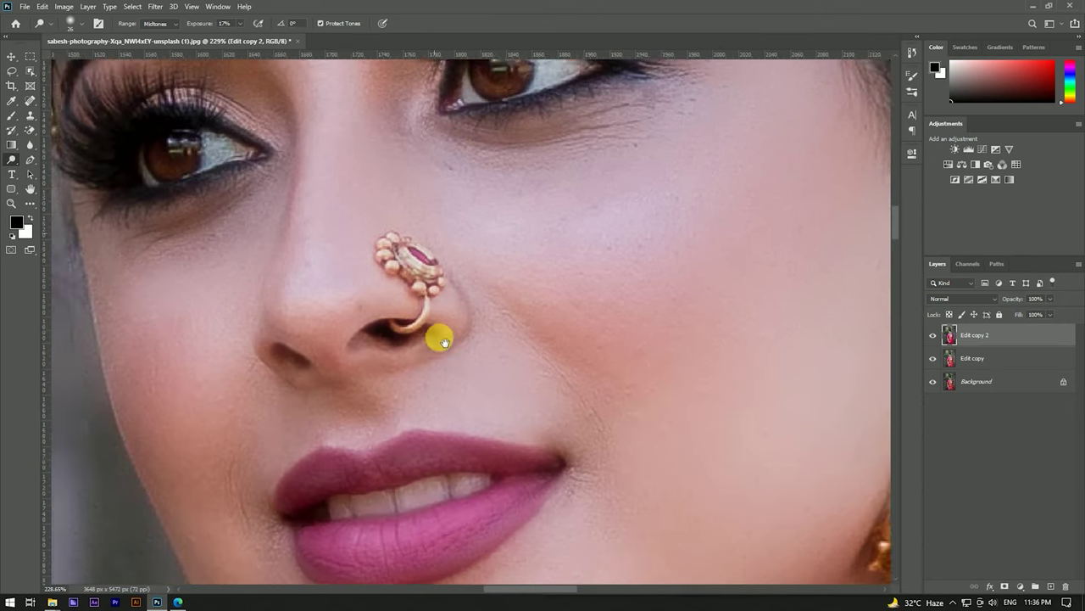
{"action": "left_click_drag", "start_coordinate": [370, 322], "coordinate": [450, 176]}
{"action": "mouse_move", "coordinate": [353, 492]}
{"action": "left_mouse_down"}
{"action": "mouse_move", "coordinate": [474, 479]}
{"action": "mouse_move", "coordinate": [337, 503]}
{"action": "left_mouse_up"}
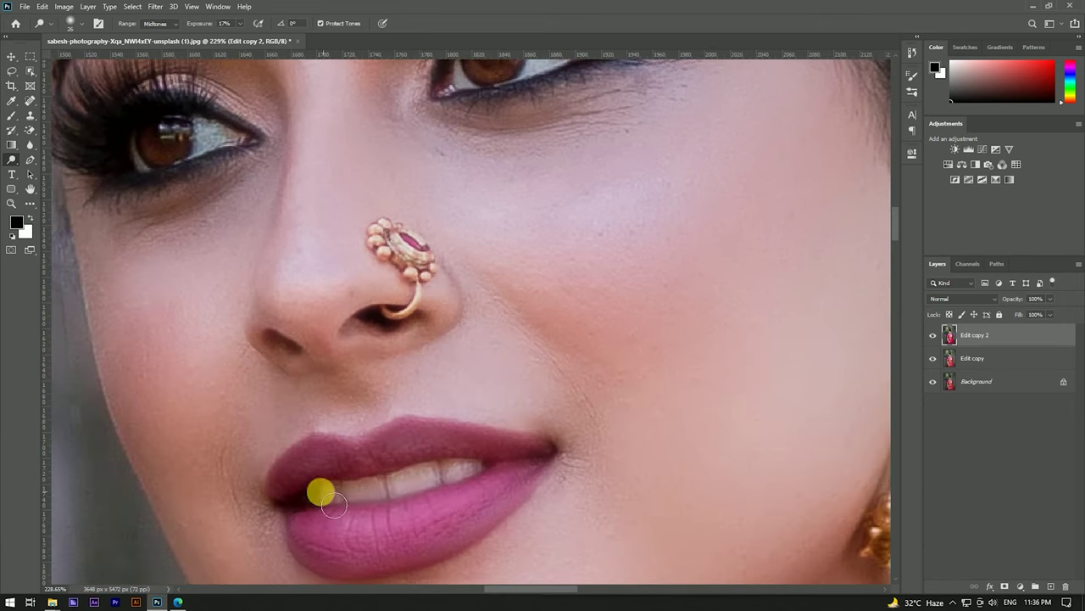
{"action": "scroll", "coordinate": [460, 467], "scroll_direction": "down", "scroll_amount": 2}
{"action": "scroll", "coordinate": [305, 288], "scroll_direction": "up", "scroll_amount": 1}
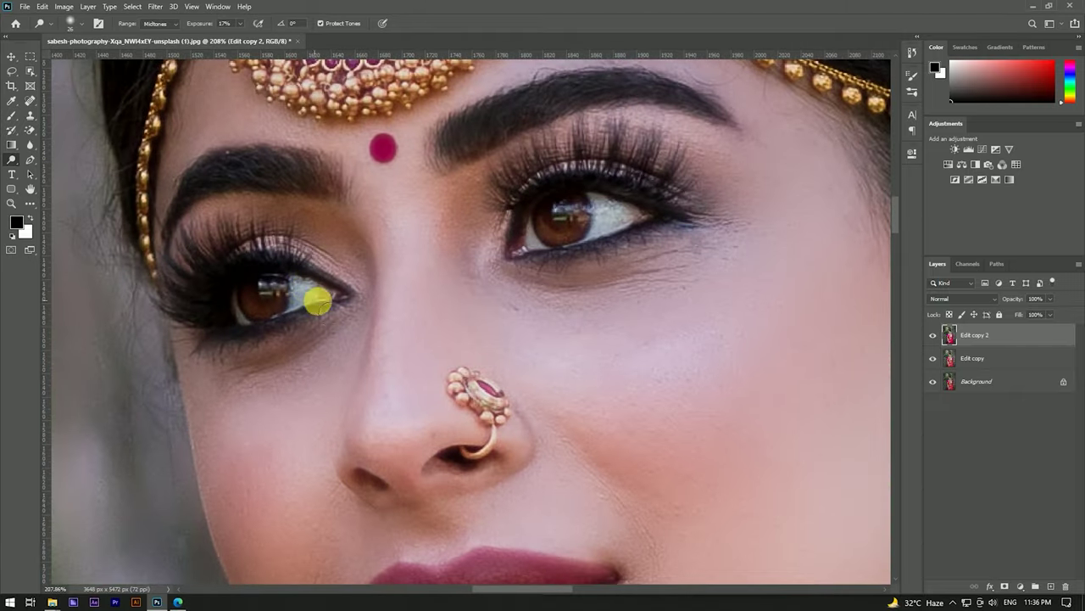
{"action": "left_click_drag", "start_coordinate": [246, 322], "coordinate": [272, 299]}
{"action": "scroll", "coordinate": [480, 242], "scroll_direction": "down", "scroll_amount": 2}
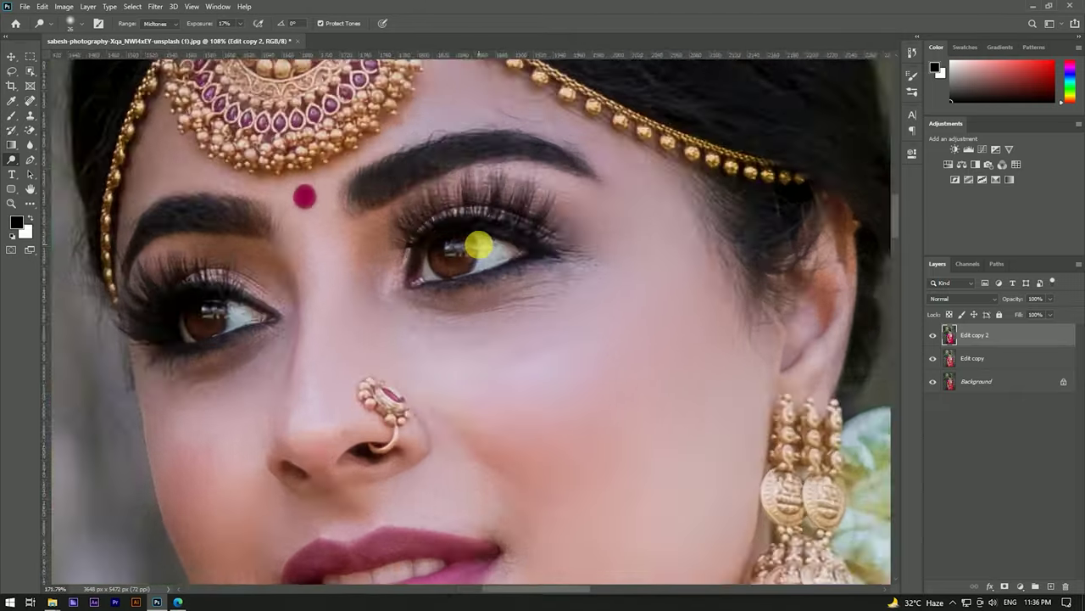
{"action": "scroll", "coordinate": [472, 283], "scroll_direction": "up", "scroll_amount": 2}
{"action": "scroll", "coordinate": [478, 271], "scroll_direction": "down", "scroll_amount": 2}
{"action": "scroll", "coordinate": [499, 244], "scroll_direction": "up", "scroll_amount": 2}
{"action": "scroll", "coordinate": [487, 229], "scroll_direction": "down", "scroll_amount": 2}
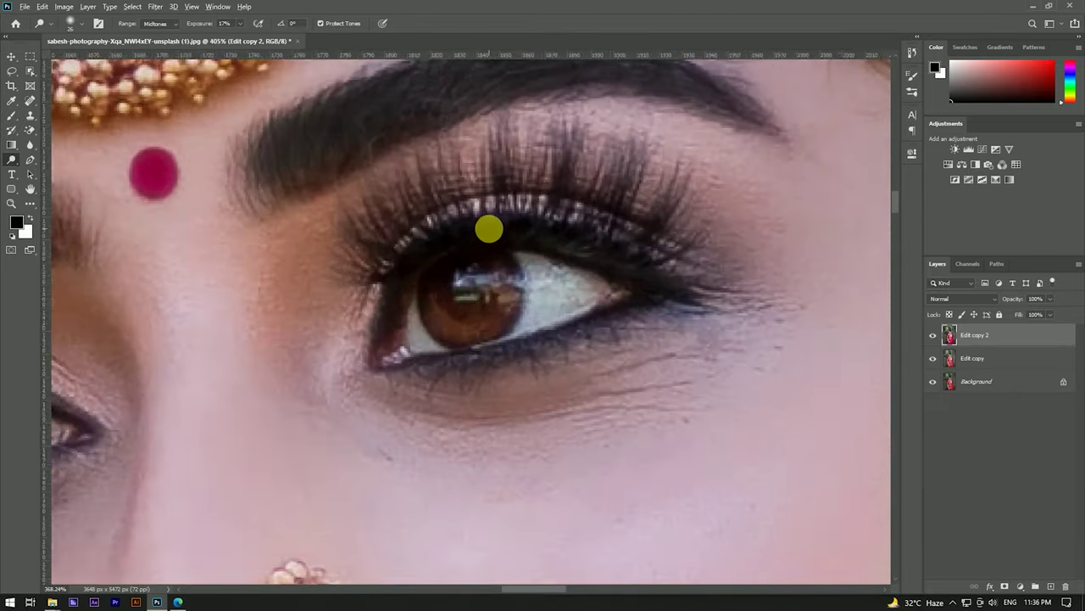
{"action": "scroll", "coordinate": [492, 217], "scroll_direction": "down", "scroll_amount": 3}
Step: Return to the Move tool and zoom back out to the full portrait
{"action": "key", "text": "v"}
{"action": "scroll", "coordinate": [483, 242], "scroll_direction": "down", "scroll_amount": 1}
{"action": "scroll", "coordinate": [475, 229], "scroll_direction": "up", "scroll_amount": 2}
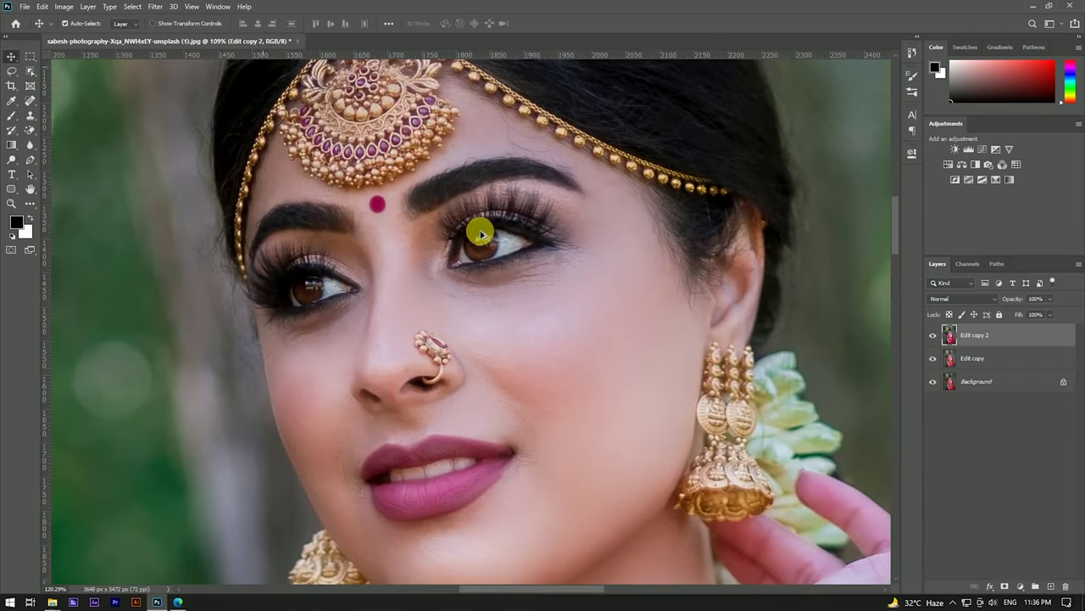
{"action": "scroll", "coordinate": [447, 162], "scroll_direction": "down", "scroll_amount": 1}
{"action": "scroll", "coordinate": [462, 236], "scroll_direction": "up", "scroll_amount": 1}
{"action": "scroll", "coordinate": [459, 219], "scroll_direction": "down", "scroll_amount": 1}
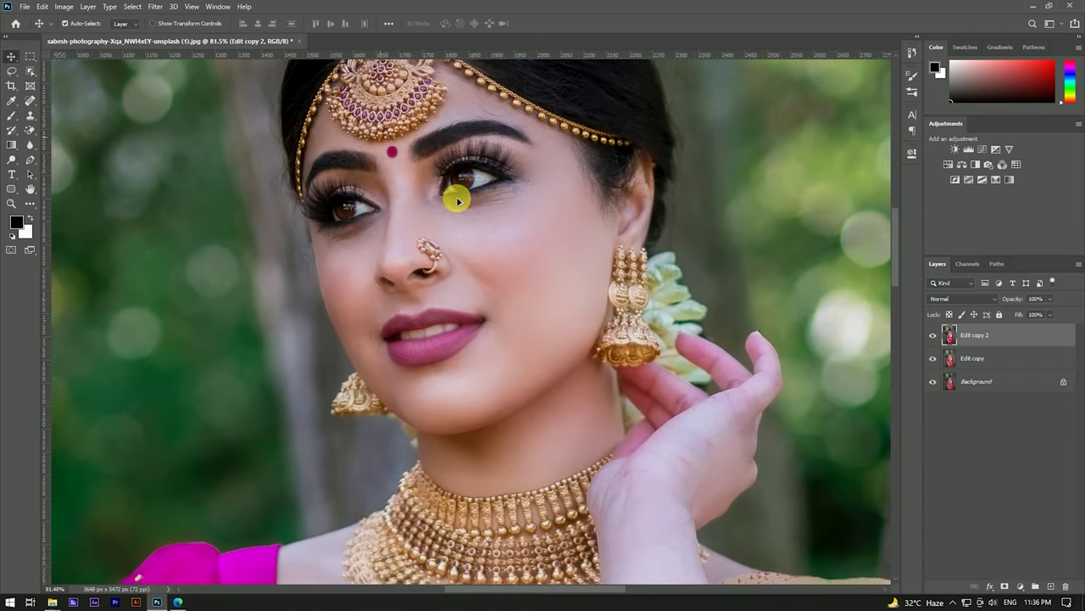
{"action": "scroll", "coordinate": [433, 212], "scroll_direction": "down", "scroll_amount": 1}
{"action": "right_click", "coordinate": [999, 365]}
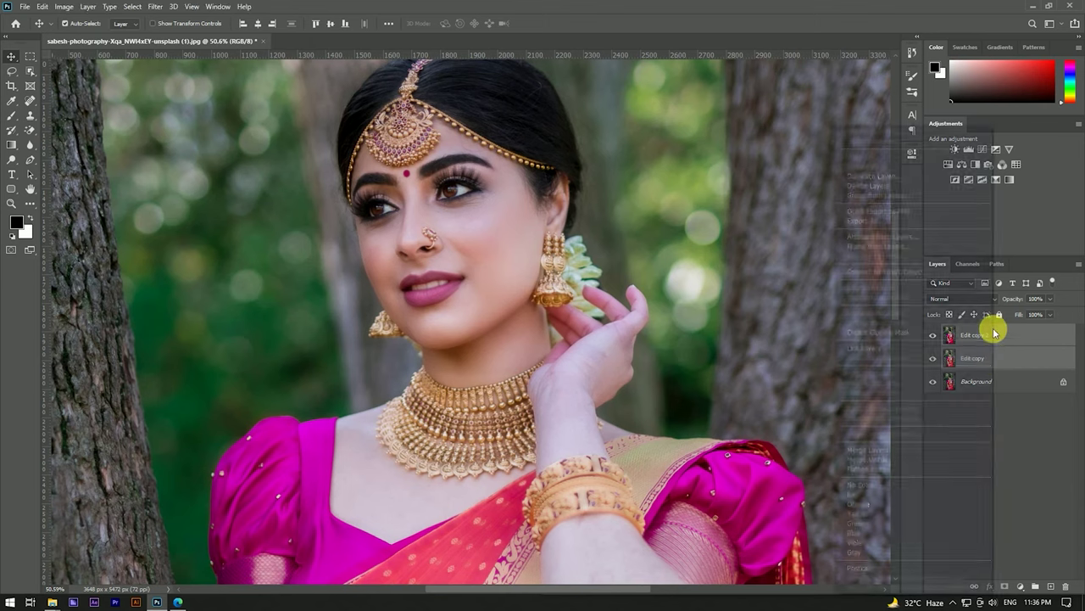
Step: Delete the Edit copy layer and duplicate Edit copy 2 as Edit copy 3
{"action": "left_click", "coordinate": [877, 274]}
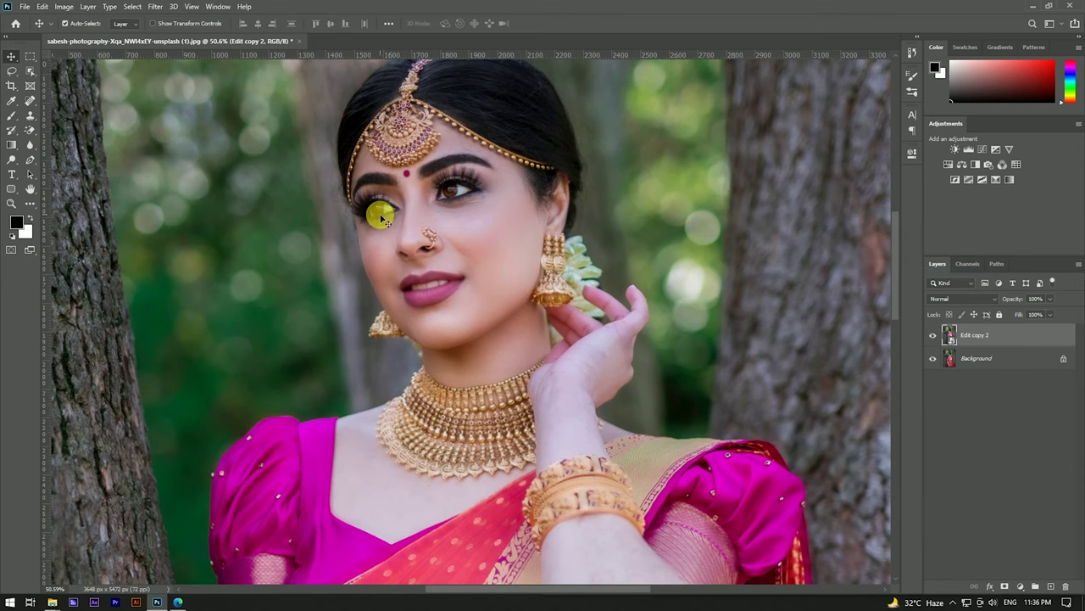
{"action": "scroll", "coordinate": [381, 218], "scroll_direction": "down", "scroll_amount": 1}
{"action": "scroll", "coordinate": [453, 226], "scroll_direction": "down", "scroll_amount": 1}
{"action": "scroll", "coordinate": [458, 225], "scroll_direction": "down", "scroll_amount": 1}
{"action": "scroll", "coordinate": [462, 225], "scroll_direction": "down", "scroll_amount": 1}
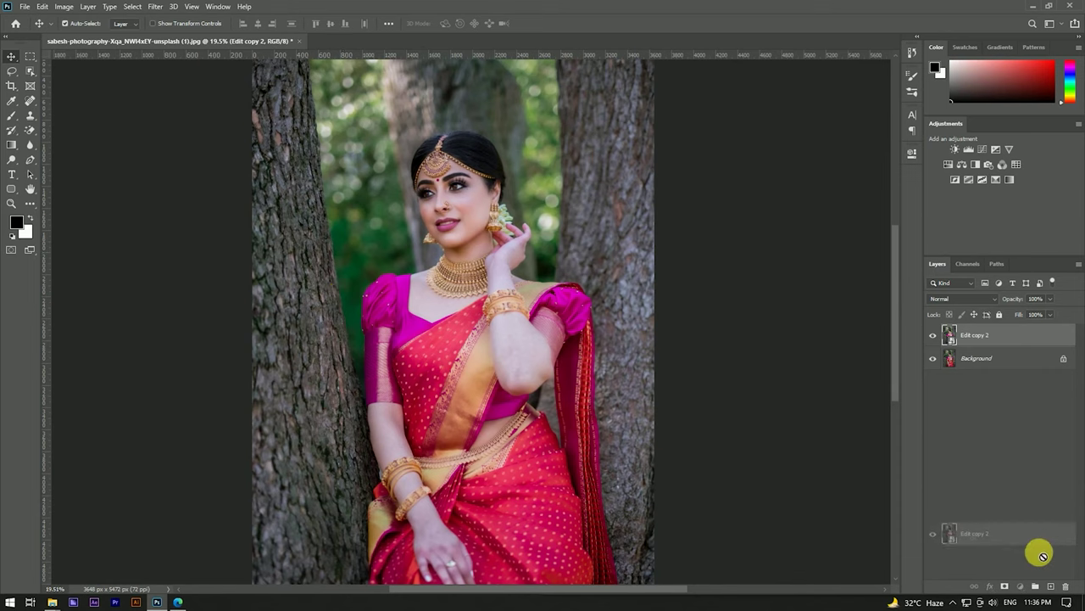
{"action": "left_click_drag", "start_coordinate": [1036, 333], "coordinate": [1035, 586]}
Step: Apply a 23.5-pixel Gaussian Blur to Edit copy 3
{"action": "left_click", "coordinate": [155, 7]}
{"action": "mouse_move", "coordinate": [162, 134]}
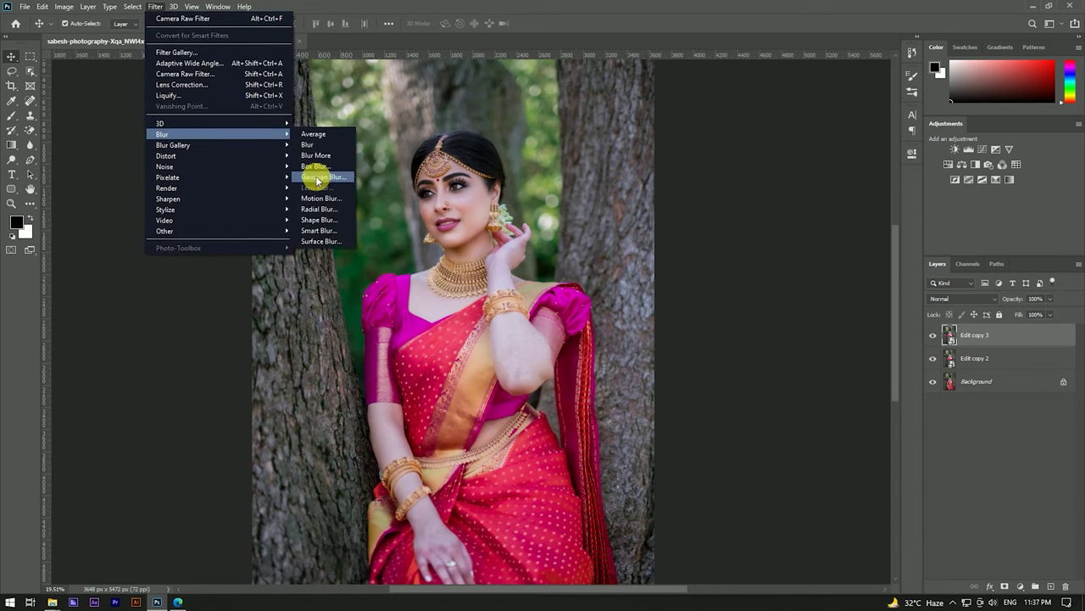
{"action": "left_click", "coordinate": [322, 176]}
{"action": "left_click_drag", "start_coordinate": [708, 303], "coordinate": [709, 304]}
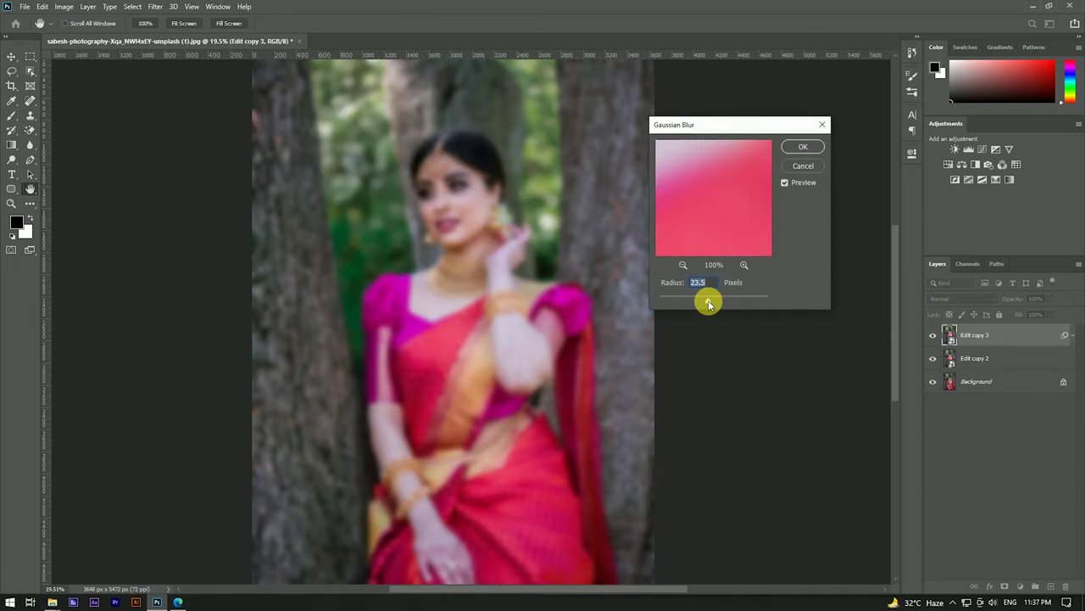
{"action": "left_click", "coordinate": [794, 146]}
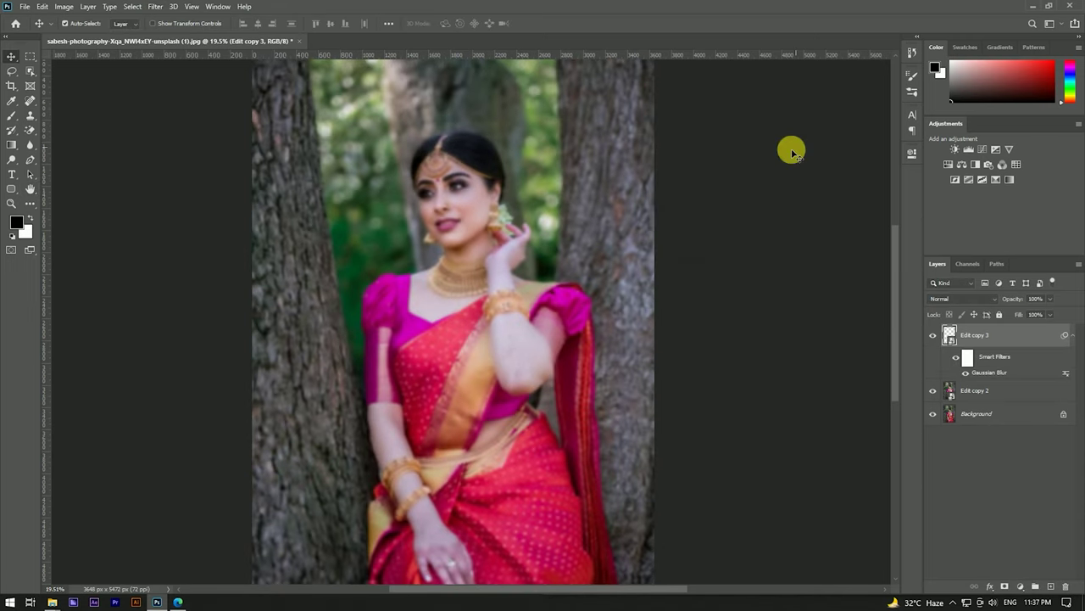
{"action": "scroll", "coordinate": [475, 169], "scroll_direction": "down", "scroll_amount": 3}
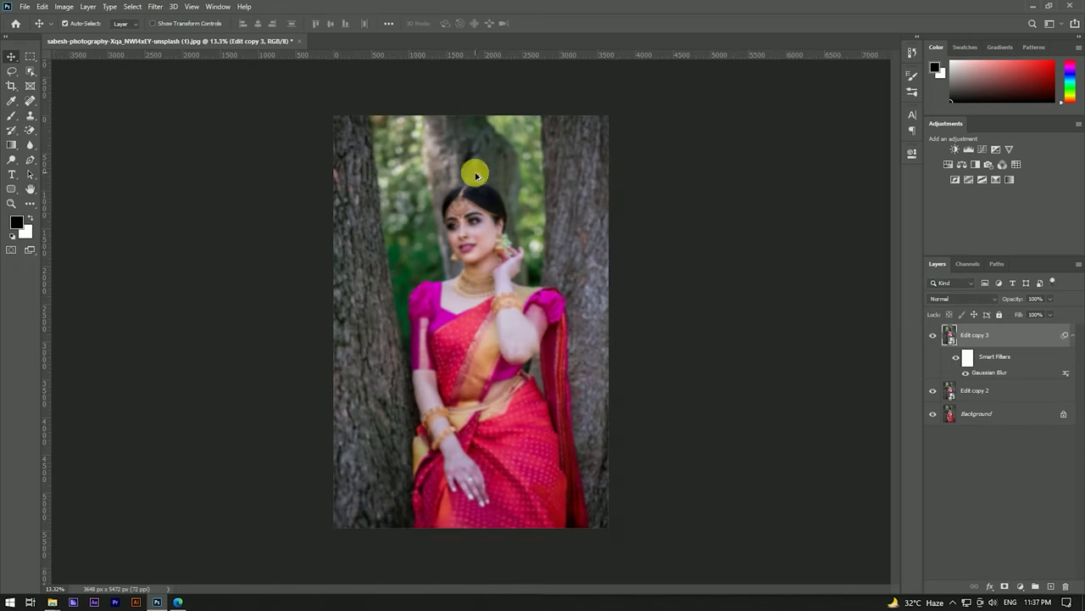
Step: Add a white layer mask to Edit copy 3
{"action": "left_click", "coordinate": [1005, 586]}
{"action": "left_click", "coordinate": [1066, 336]}
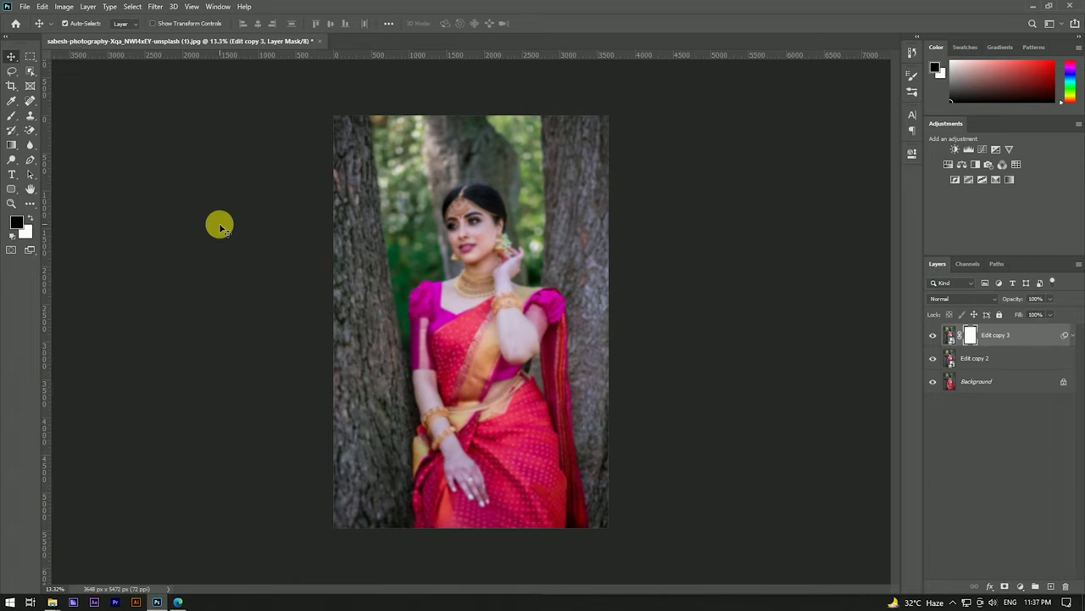
{"action": "left_click", "coordinate": [12, 115]}
{"action": "left_click", "coordinate": [74, 23]}
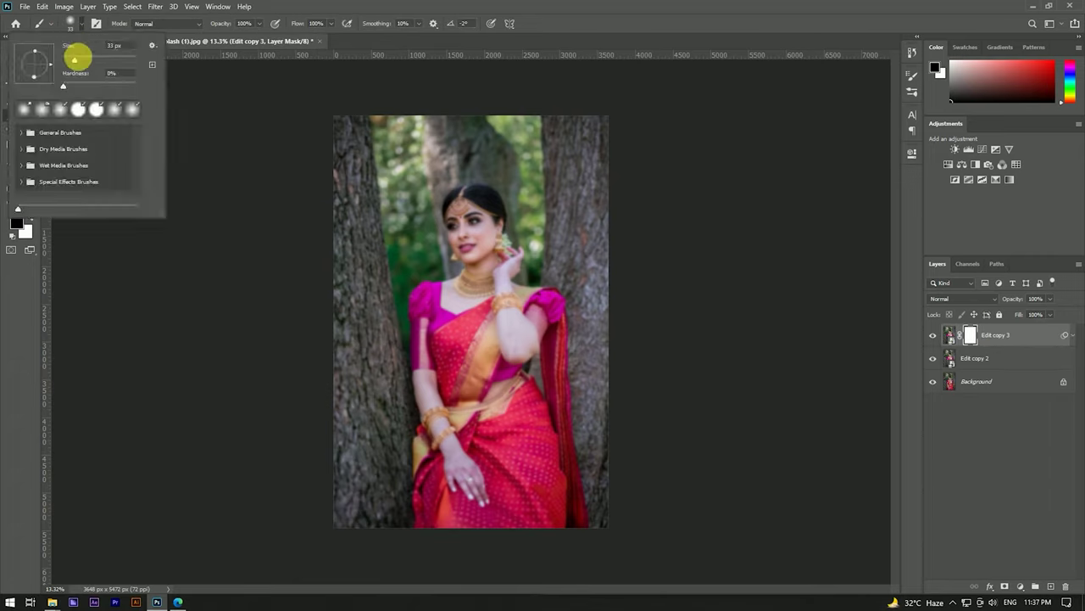
Step: Enlarge the soft brush to about 4955 px and mask the blur off the bride on Edit copy 3
{"action": "left_click_drag", "start_coordinate": [39, 76], "coordinate": [40, 51]}
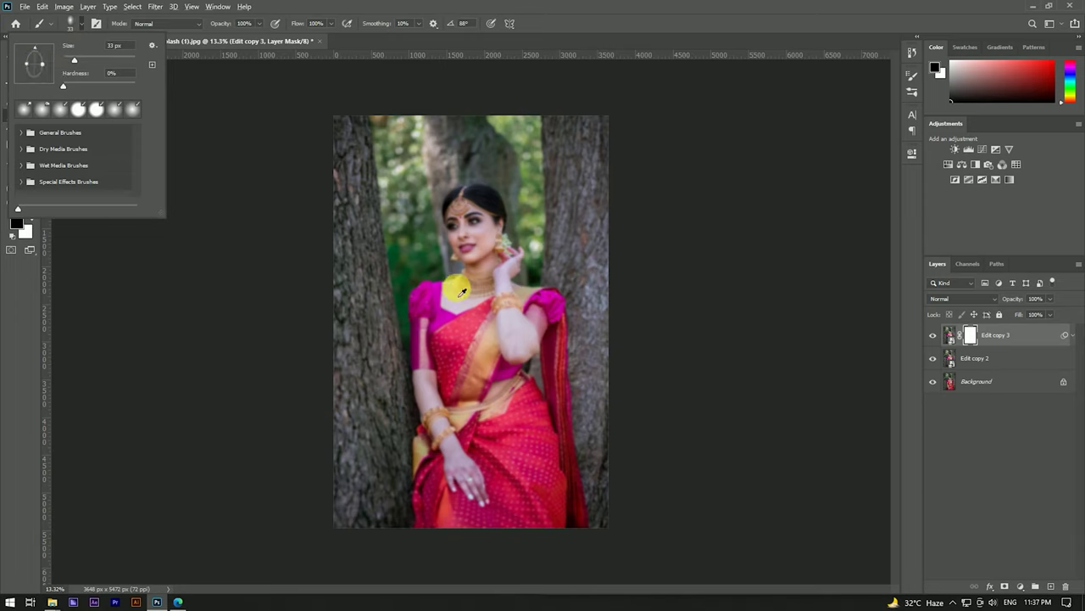
{"action": "left_click_drag", "start_coordinate": [456, 286], "coordinate": [564, 292]}
{"action": "left_click_drag", "start_coordinate": [468, 289], "coordinate": [523, 325]}
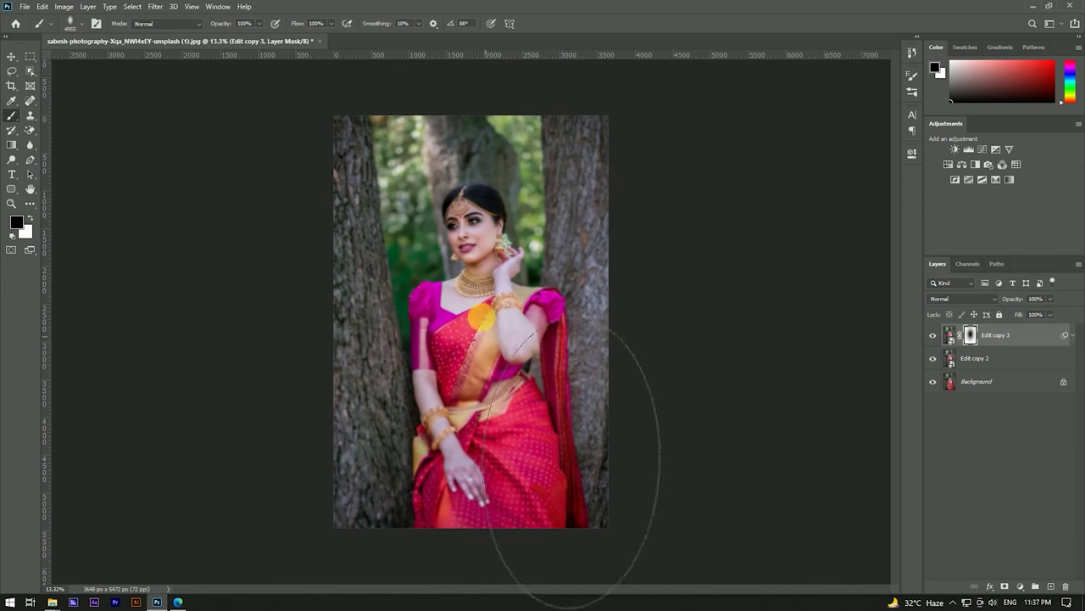
{"action": "scroll", "coordinate": [492, 290], "scroll_direction": "up", "scroll_amount": 5}
{"action": "scroll", "coordinate": [474, 284], "scroll_direction": "down", "scroll_amount": 4}
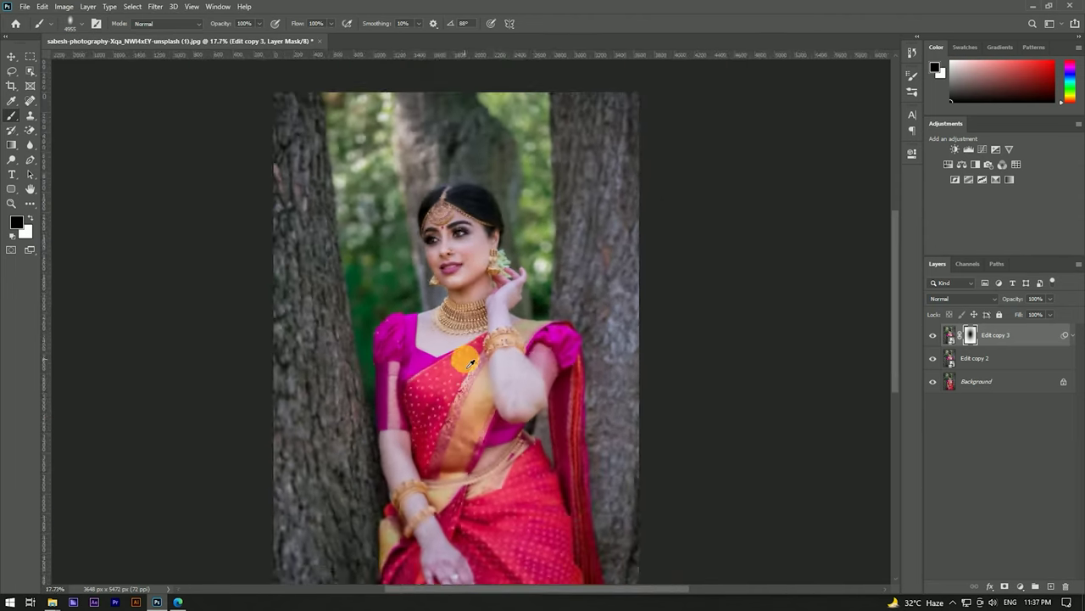
{"action": "scroll", "coordinate": [470, 287], "scroll_direction": "down", "scroll_amount": 1}
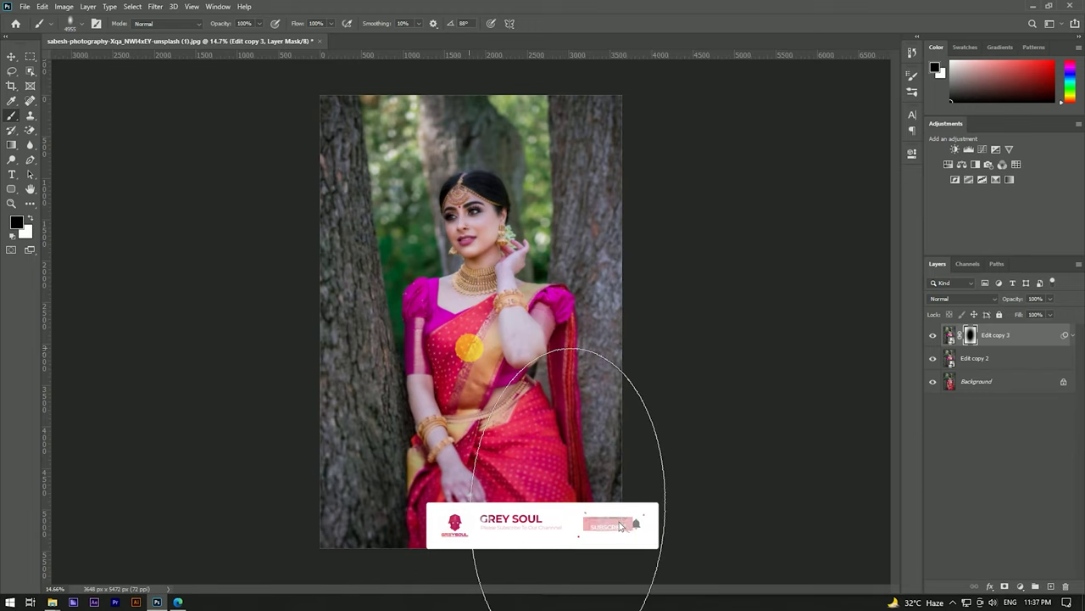
{"action": "scroll", "coordinate": [452, 209], "scroll_direction": "up", "scroll_amount": 5}
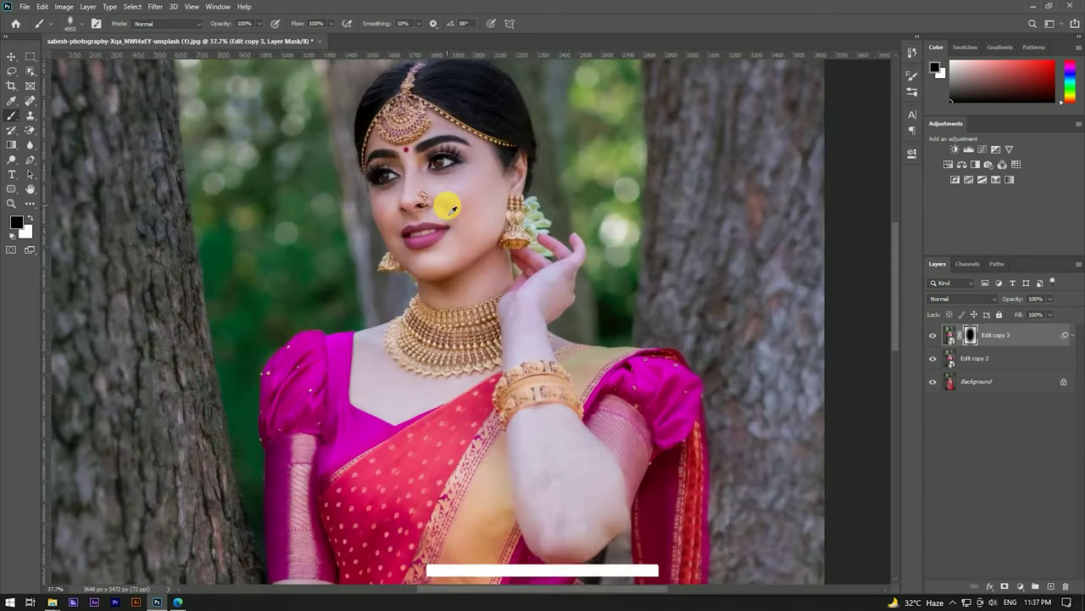
{"action": "scroll", "coordinate": [452, 209], "scroll_direction": "up", "scroll_amount": 2}
{"action": "scroll", "coordinate": [448, 226], "scroll_direction": "down", "scroll_amount": 4}
{"action": "scroll", "coordinate": [448, 229], "scroll_direction": "down", "scroll_amount": 1}
{"action": "key", "text": "v"}
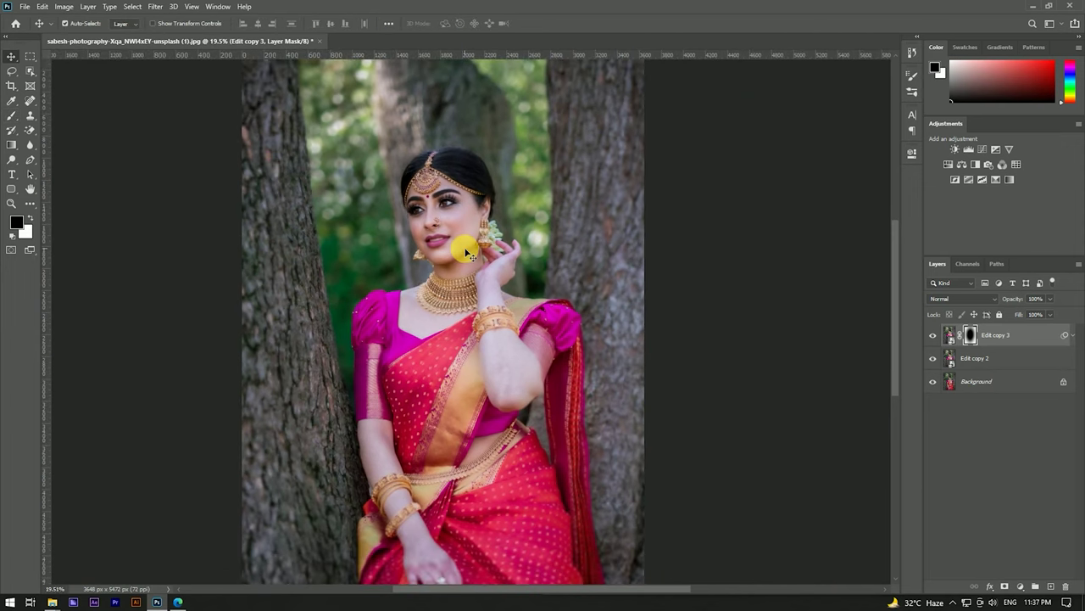
{"action": "left_click", "coordinate": [950, 334]}
Step: Lower Edit copy 3's Gaussian Blur smart filter radius to 20.8 pixels
{"action": "left_click", "coordinate": [1072, 335]}
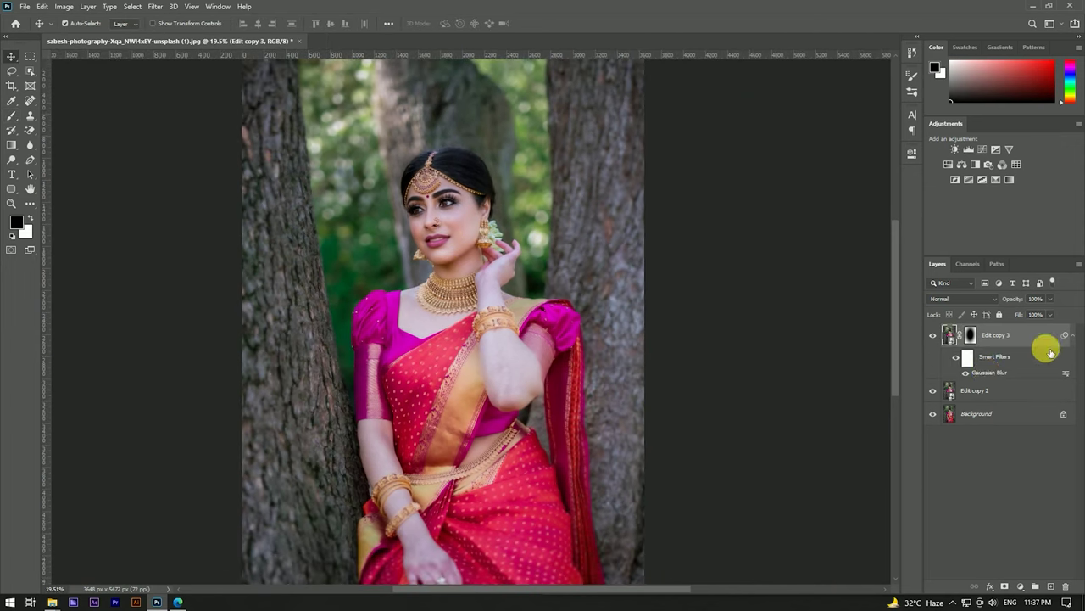
{"action": "double_click", "coordinate": [989, 373]}
{"action": "left_click_drag", "start_coordinate": [704, 301], "coordinate": [708, 304]}
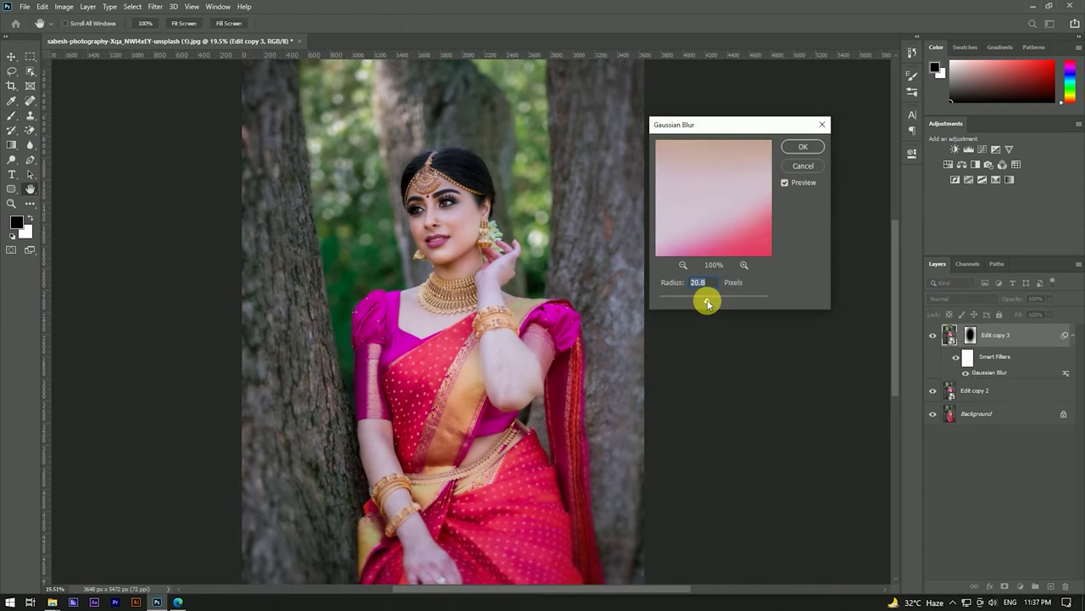
{"action": "left_click", "coordinate": [801, 149]}
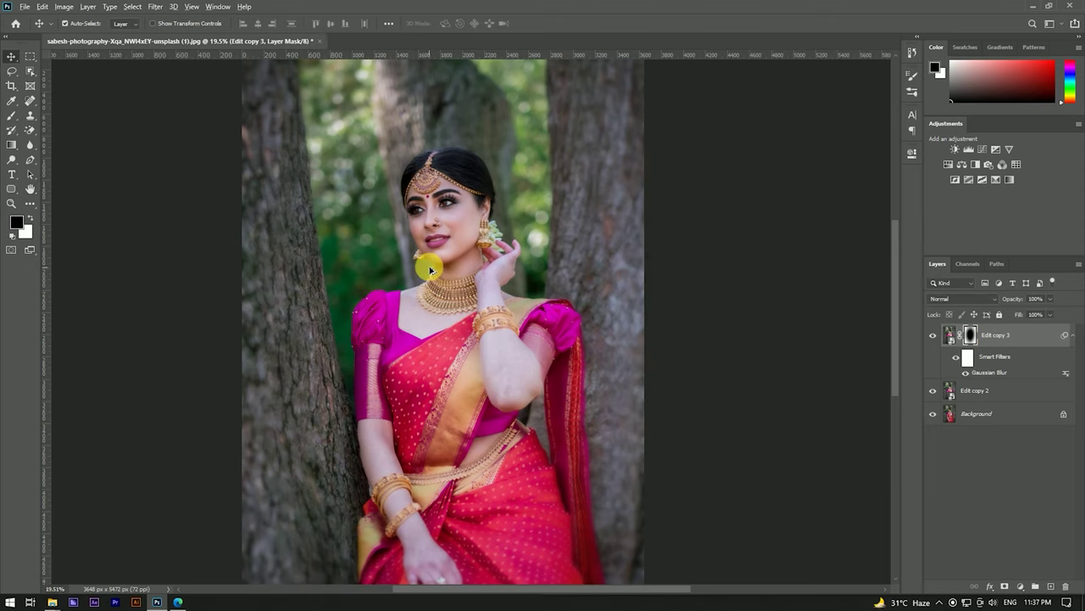
{"action": "scroll", "coordinate": [436, 267], "scroll_direction": "down", "scroll_amount": 3}
{"action": "key", "text": "alt+bracketleft"}
Step: Select Edit copy 3's mask with the Brush tool and shrink the brush
{"action": "key", "text": "b"}
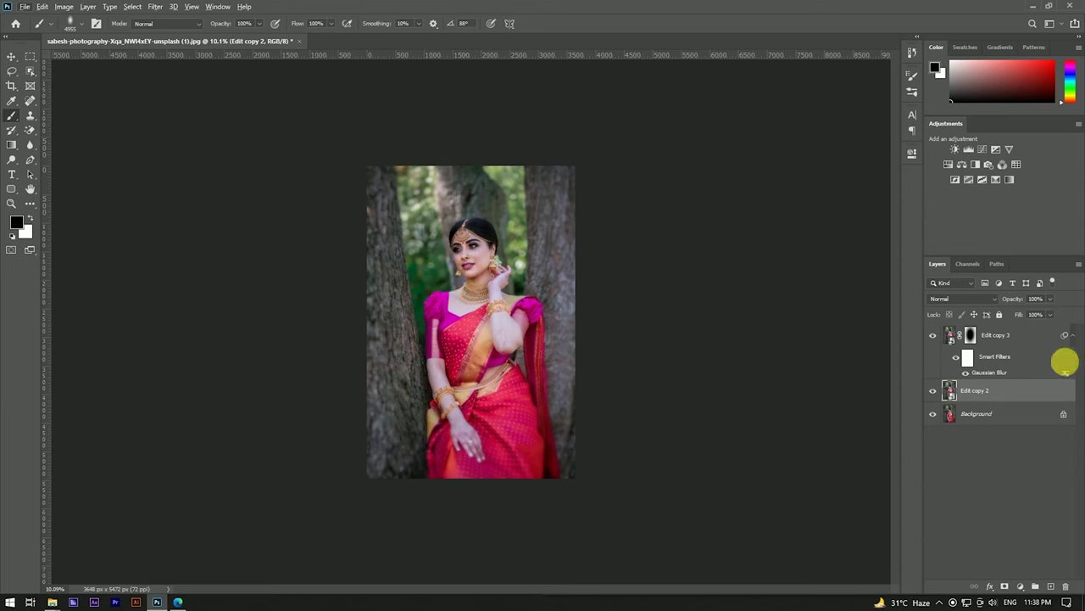
{"action": "left_click", "coordinate": [969, 334]}
{"action": "left_click", "coordinate": [1070, 336]}
{"action": "scroll", "coordinate": [475, 318], "scroll_direction": "up", "scroll_amount": 2}
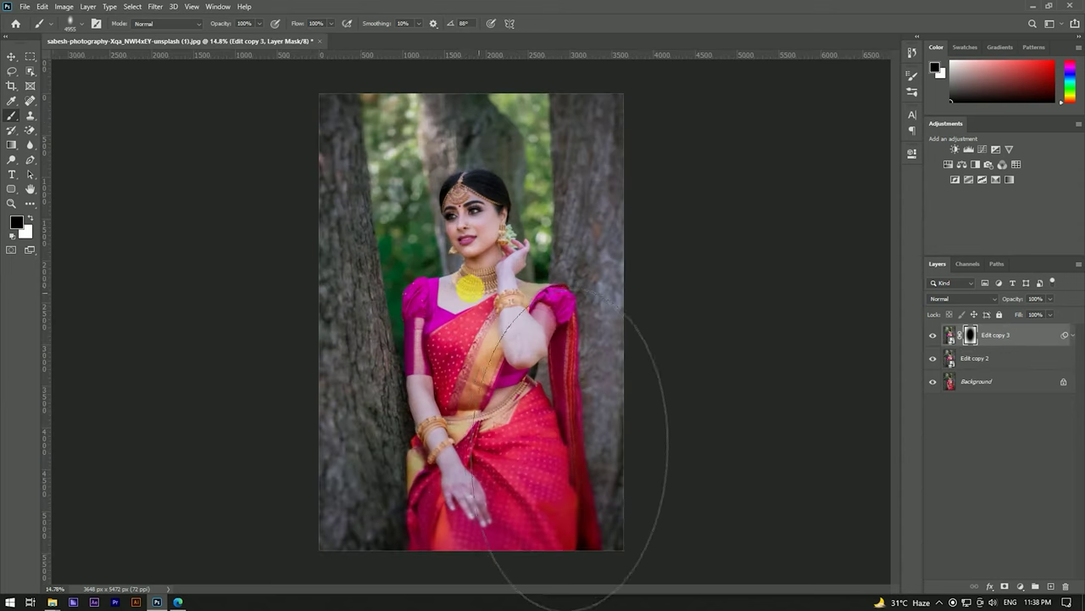
{"action": "left_click_drag", "start_coordinate": [480, 295], "coordinate": [450, 177]}
{"action": "left_click_drag", "start_coordinate": [469, 318], "coordinate": [467, 299]}
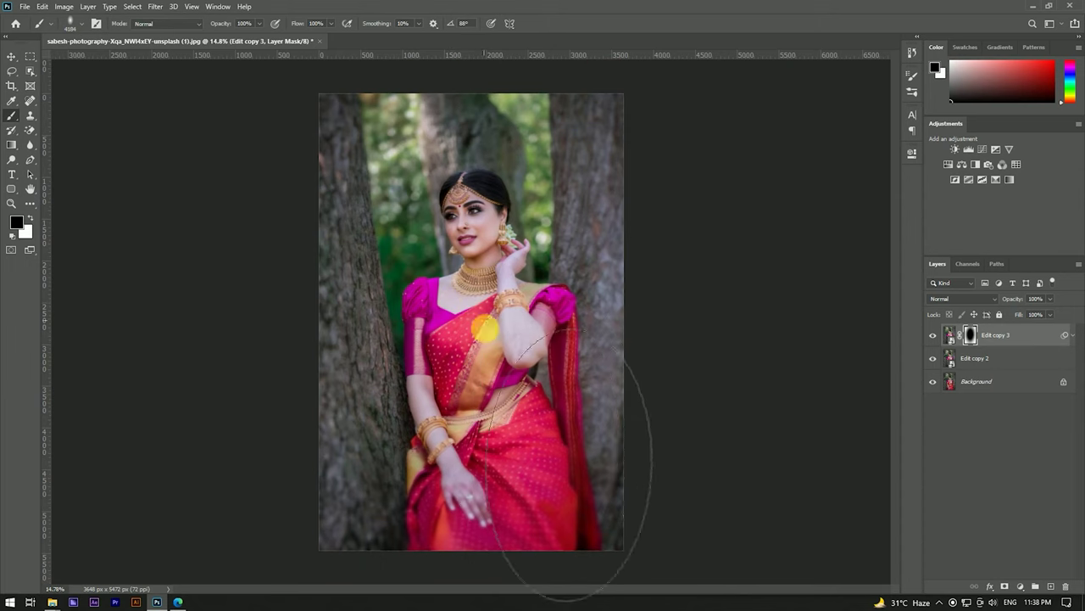
{"action": "scroll", "coordinate": [488, 327], "scroll_direction": "up", "scroll_amount": 3}
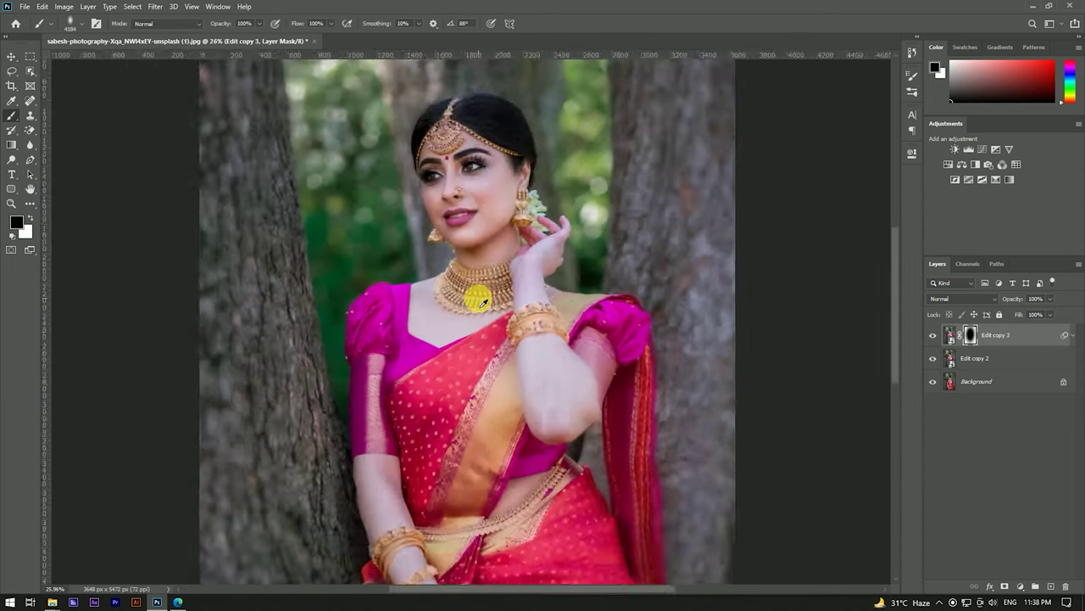
{"action": "scroll", "coordinate": [479, 299], "scroll_direction": "down", "scroll_amount": 2}
Step: Lower brush opacity and flow, then softly paint the mask along the left and right tree trunks
{"action": "key", "text": "2"}
{"action": "key", "text": "3"}
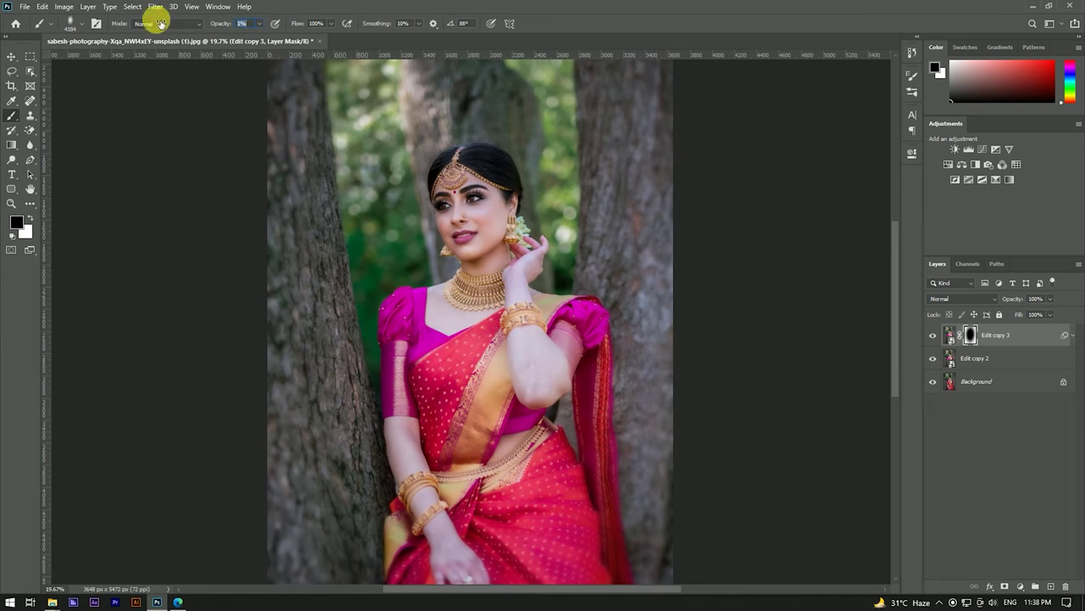
{"action": "mouse_move", "coordinate": [297, 24]}
{"action": "left_mouse_down"}
{"action": "mouse_move", "coordinate": [257, 23]}
{"action": "mouse_move", "coordinate": [298, 23]}
{"action": "left_mouse_up"}
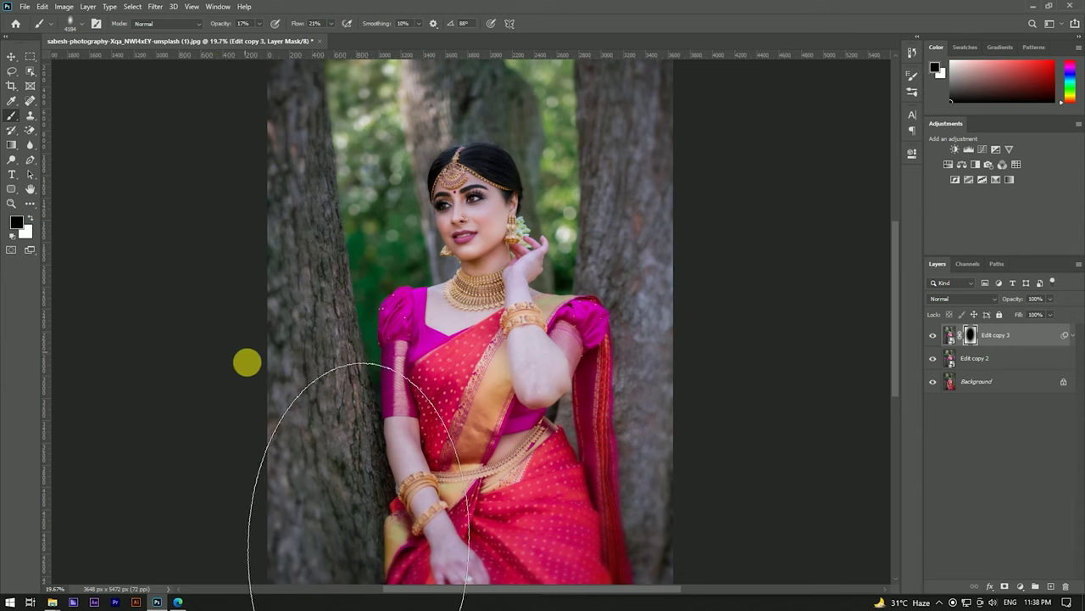
{"action": "mouse_move", "coordinate": [245, 399]}
{"action": "left_mouse_down"}
{"action": "mouse_move", "coordinate": [259, 391]}
{"action": "mouse_move", "coordinate": [250, 305]}
{"action": "mouse_move", "coordinate": [233, 310]}
{"action": "mouse_move", "coordinate": [262, 421]}
{"action": "mouse_move", "coordinate": [252, 307]}
{"action": "left_mouse_up"}
{"action": "left_click_drag", "start_coordinate": [720, 314], "coordinate": [298, 228]}
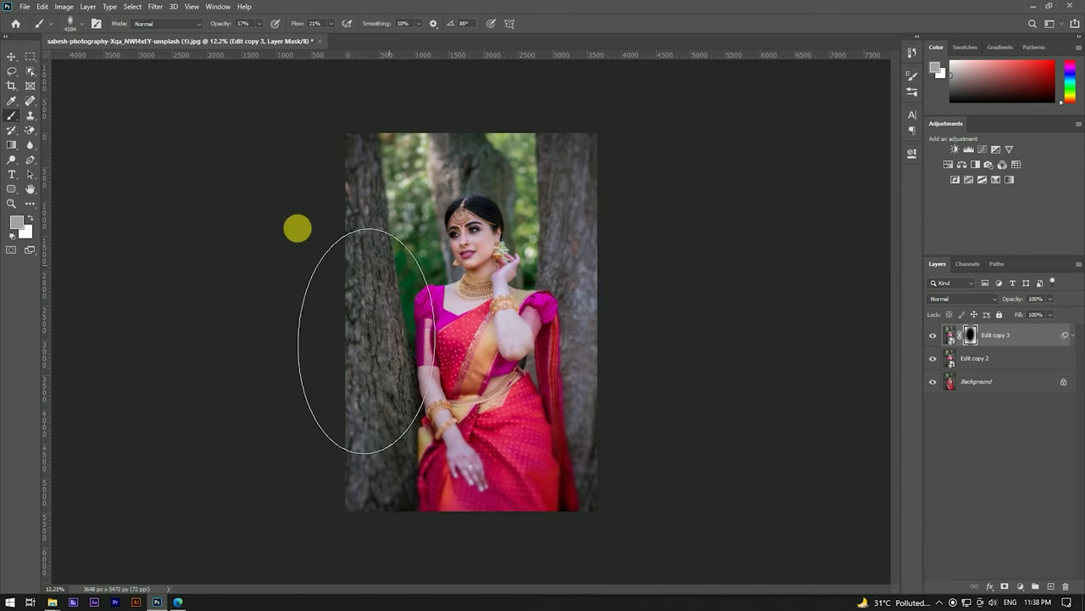
Step: Merge the blurred layer down and duplicate the result as Edit copy 4
{"action": "left_click", "coordinate": [13, 56]}
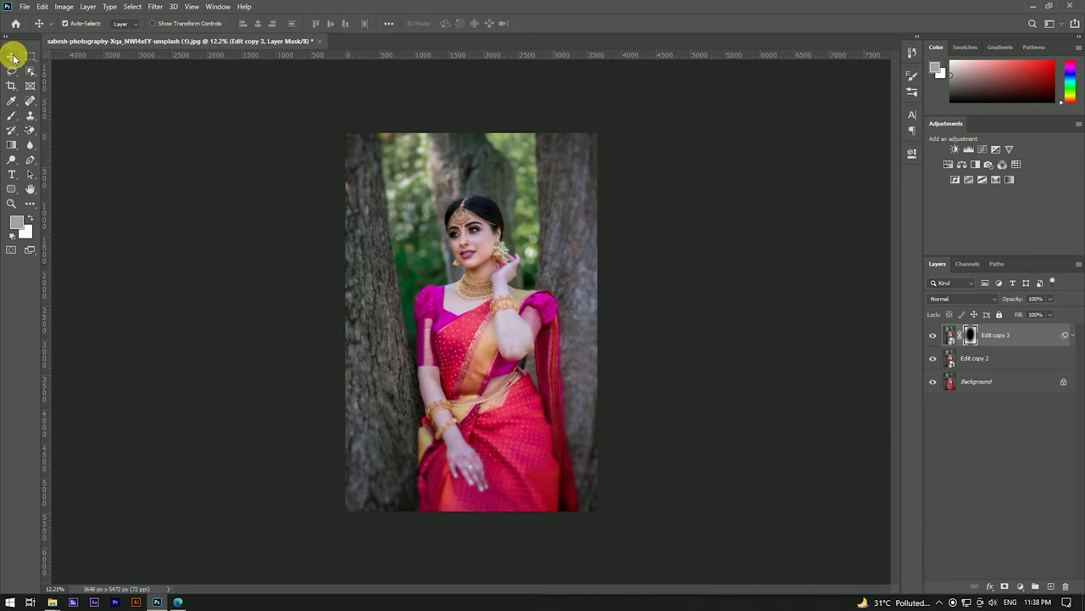
{"action": "left_click", "coordinate": [1022, 363]}
{"action": "right_click", "coordinate": [1022, 360]}
{"action": "key", "text": "Escape"}
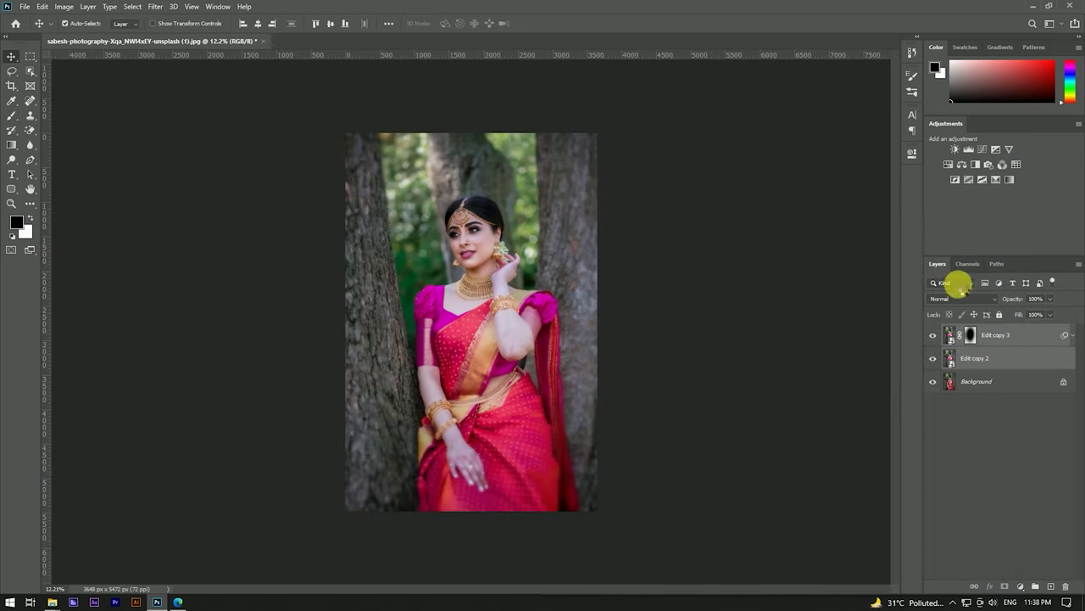
{"action": "left_click_drag", "start_coordinate": [1043, 339], "coordinate": [1050, 587]}
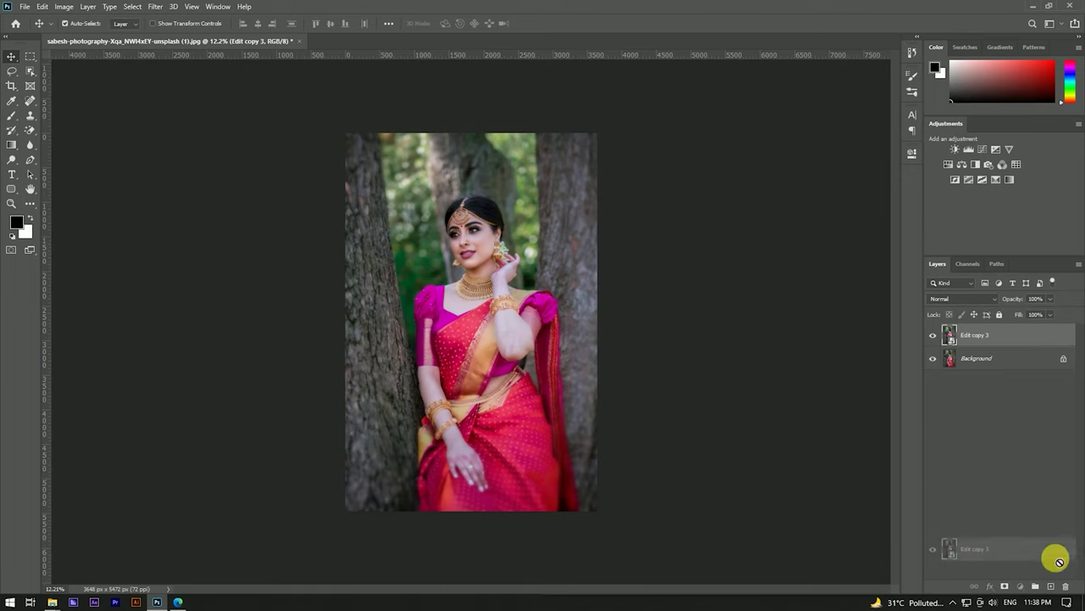
{"action": "left_click", "coordinate": [152, 6]}
Step: In the Camera Raw filter, raise Contrast to +23 and add a -30 dark edge vignette
{"action": "left_click", "coordinate": [181, 73]}
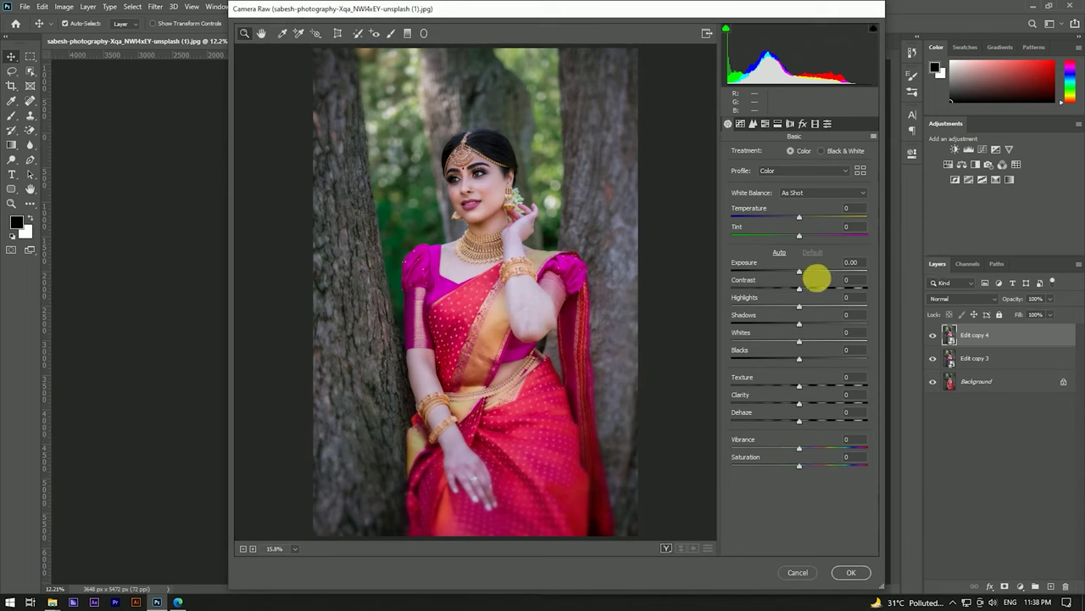
{"action": "left_click_drag", "start_coordinate": [801, 292], "coordinate": [815, 292]}
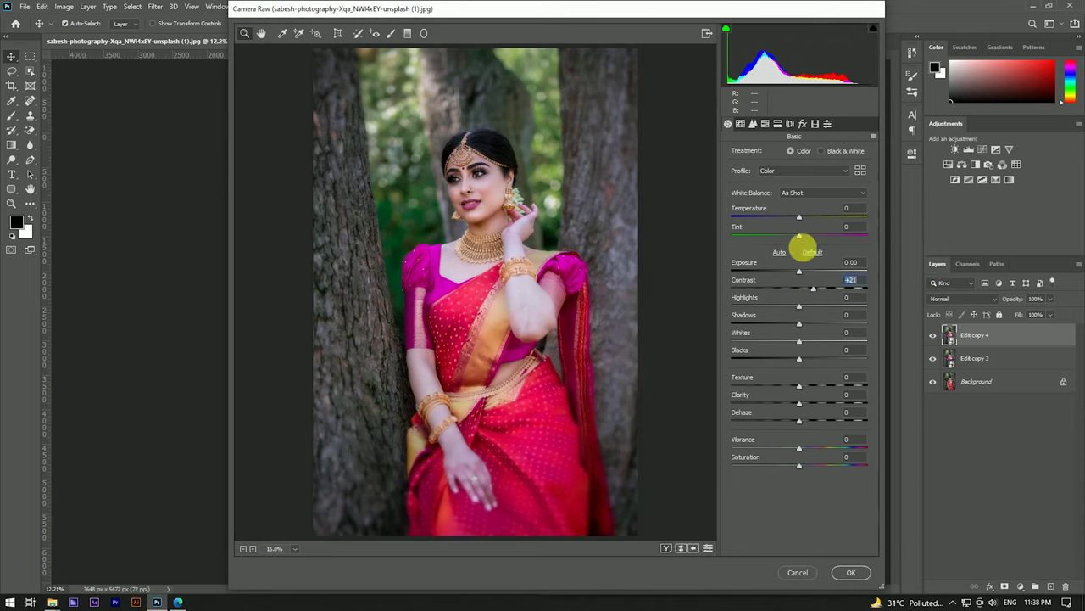
{"action": "left_click", "coordinate": [802, 123]}
{"action": "left_click_drag", "start_coordinate": [802, 263], "coordinate": [789, 263]}
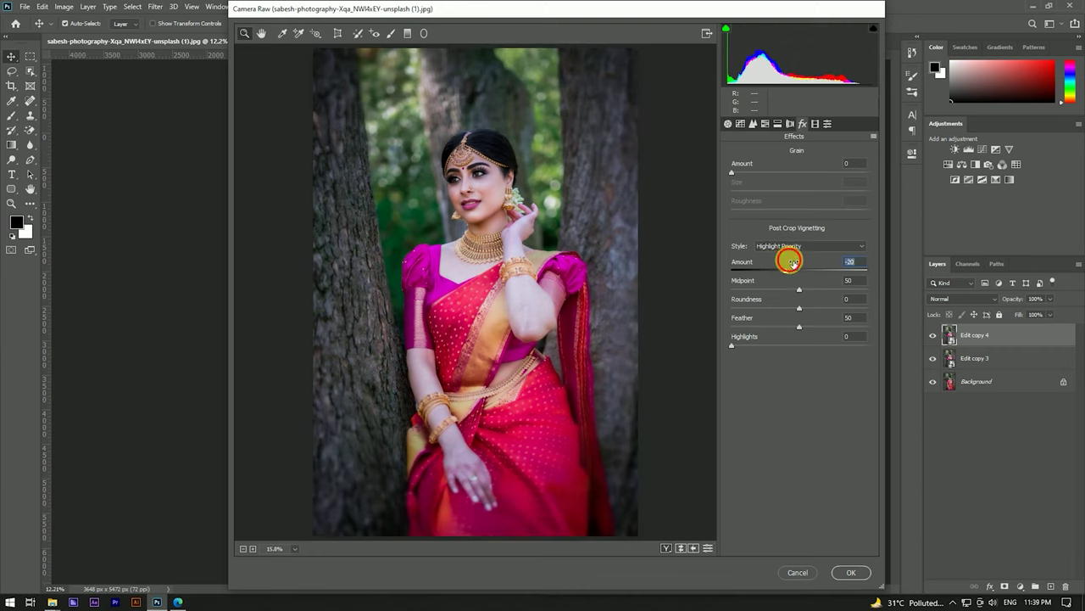
Step: In Calibration, set the shadows tint to -29 and nudge the red primary hue
{"action": "left_click", "coordinate": [815, 124]}
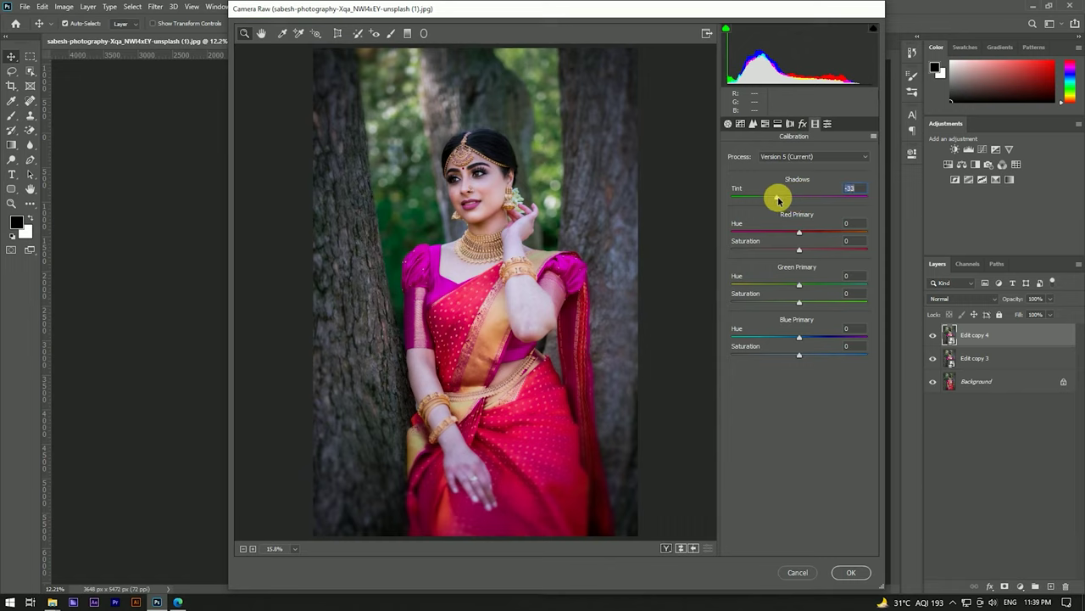
{"action": "left_click_drag", "start_coordinate": [781, 200], "coordinate": [779, 197]}
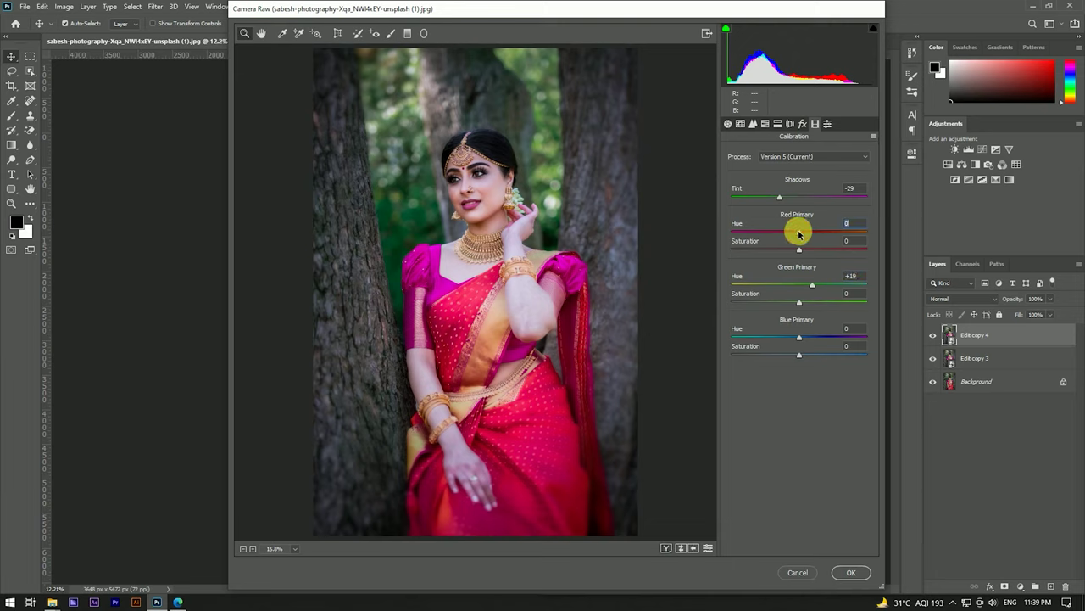
{"action": "left_click_drag", "start_coordinate": [795, 233], "coordinate": [797, 232]}
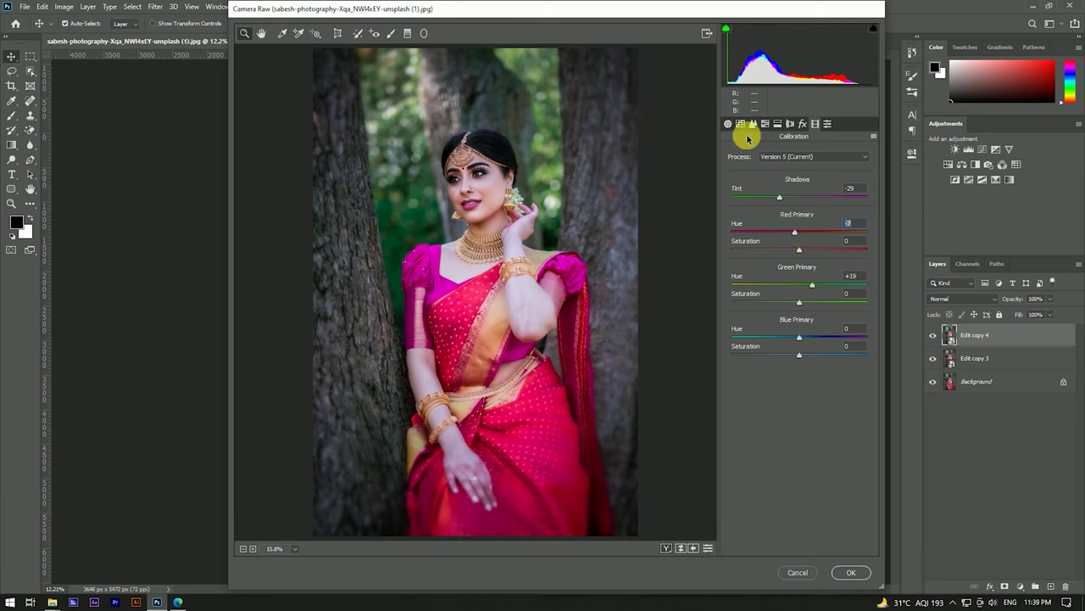
Step: Shift HSL hues to Greens +59, Aquas -56 and Reds slightly negative, then apply the grade
{"action": "left_click", "coordinate": [751, 124]}
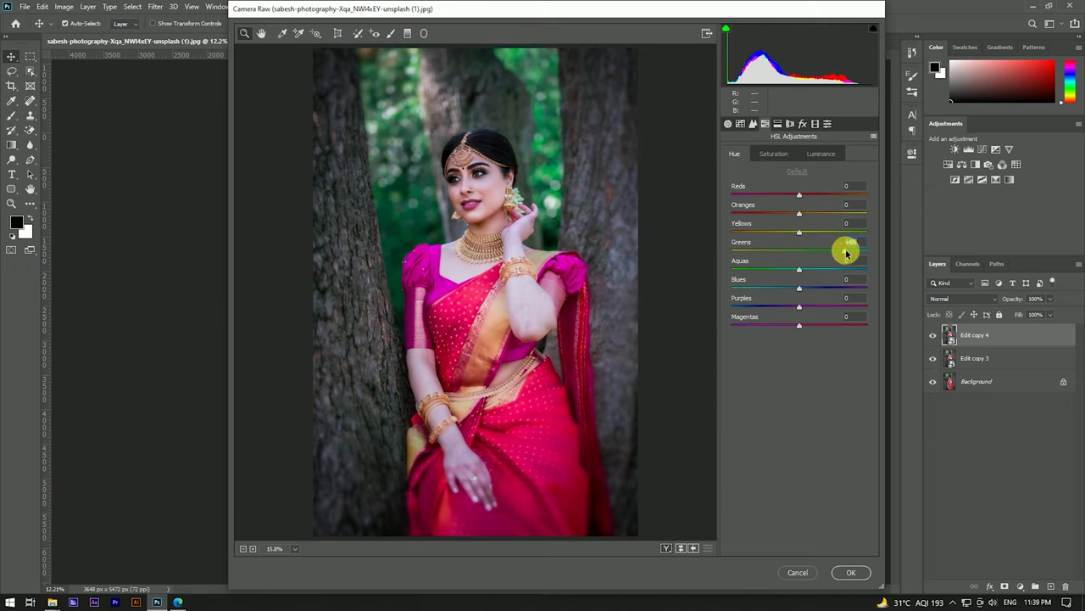
{"action": "left_click_drag", "start_coordinate": [841, 252], "coordinate": [841, 252]}
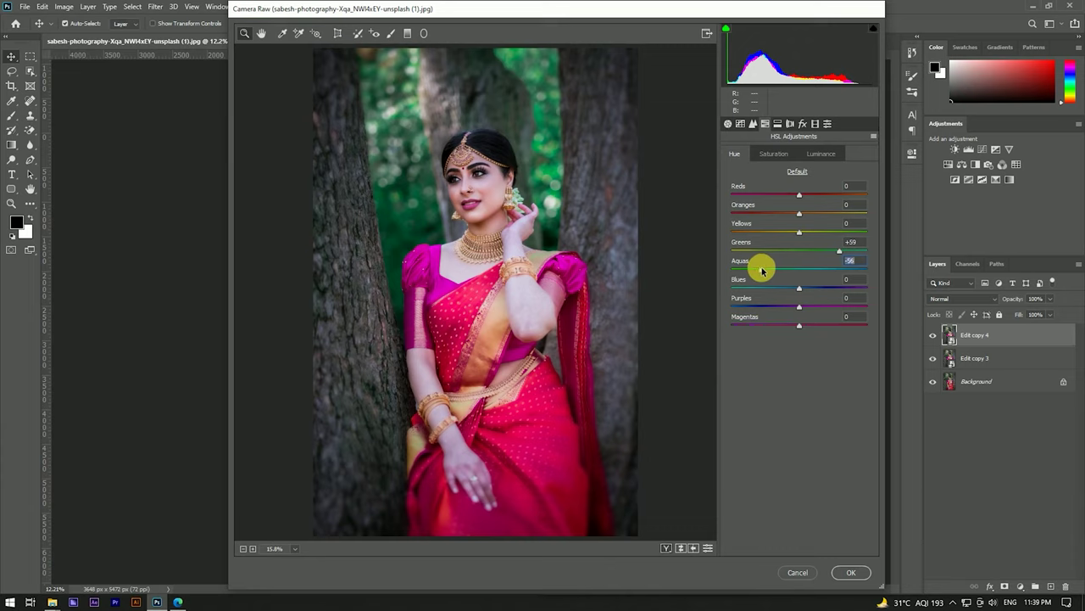
{"action": "left_click_drag", "start_coordinate": [762, 270], "coordinate": [761, 270]}
{"action": "mouse_move", "coordinate": [799, 196]}
{"action": "left_mouse_down"}
{"action": "mouse_move", "coordinate": [779, 195]}
{"action": "mouse_move", "coordinate": [790, 238]}
{"action": "left_mouse_up"}
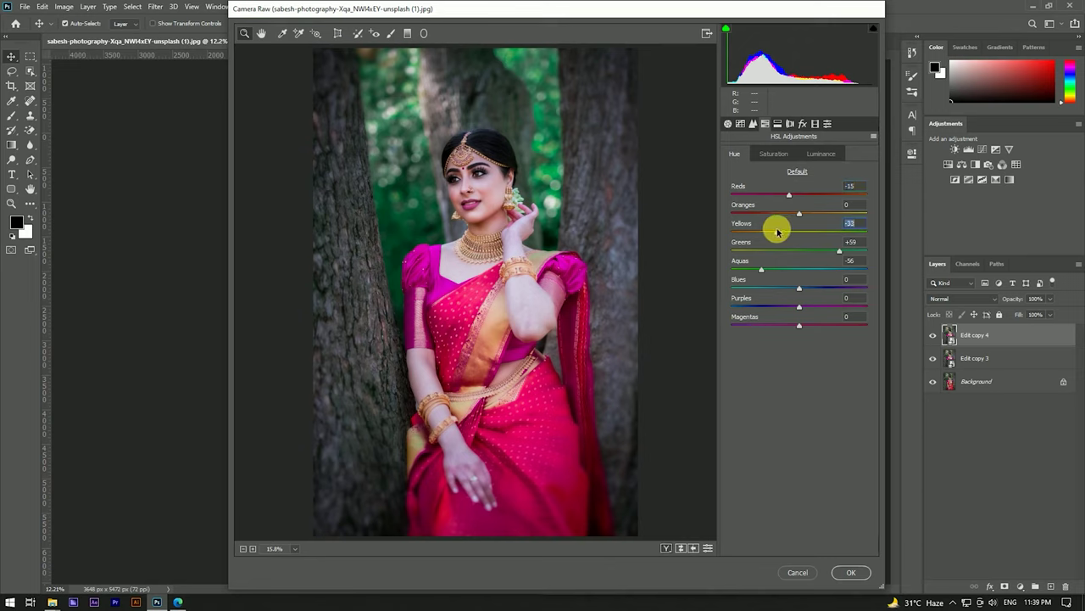
{"action": "left_click", "coordinate": [850, 572]}
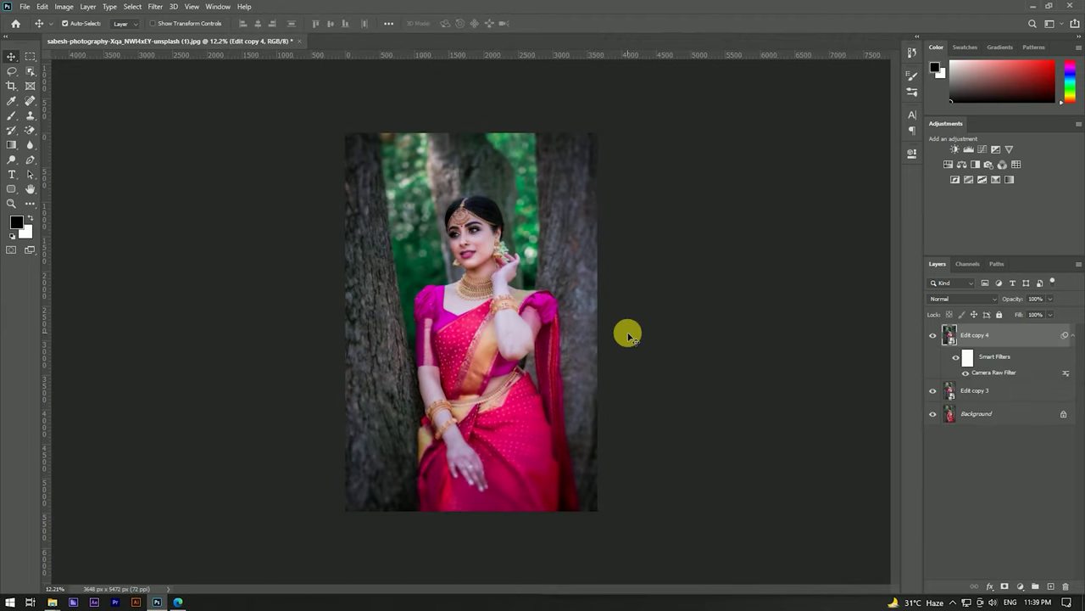
{"action": "scroll", "coordinate": [472, 230], "scroll_direction": "up", "scroll_amount": 2}
{"action": "scroll", "coordinate": [472, 230], "scroll_direction": "up", "scroll_amount": 4}
{"action": "scroll", "coordinate": [534, 240], "scroll_direction": "up", "scroll_amount": 1}
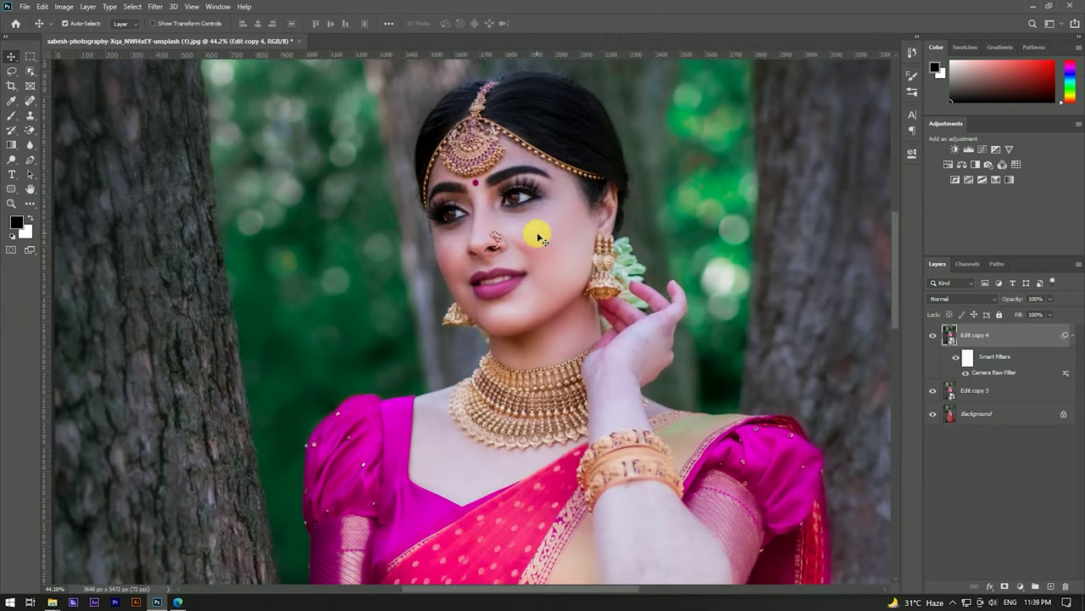
{"action": "scroll", "coordinate": [537, 232], "scroll_direction": "down", "scroll_amount": 1}
{"action": "scroll", "coordinate": [485, 240], "scroll_direction": "down", "scroll_amount": 1}
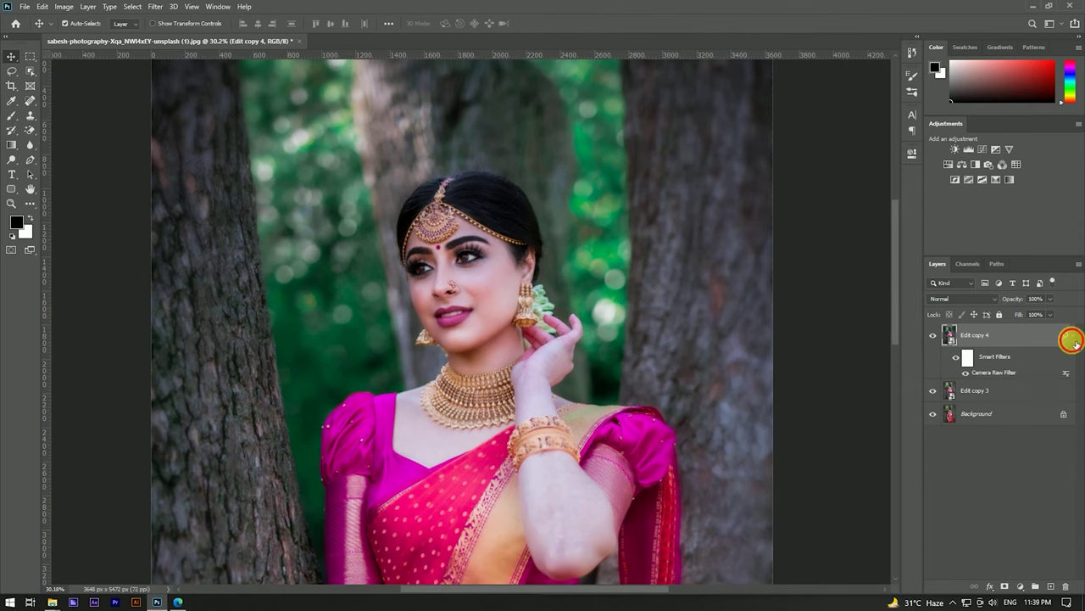
{"action": "left_click", "coordinate": [1073, 339]}
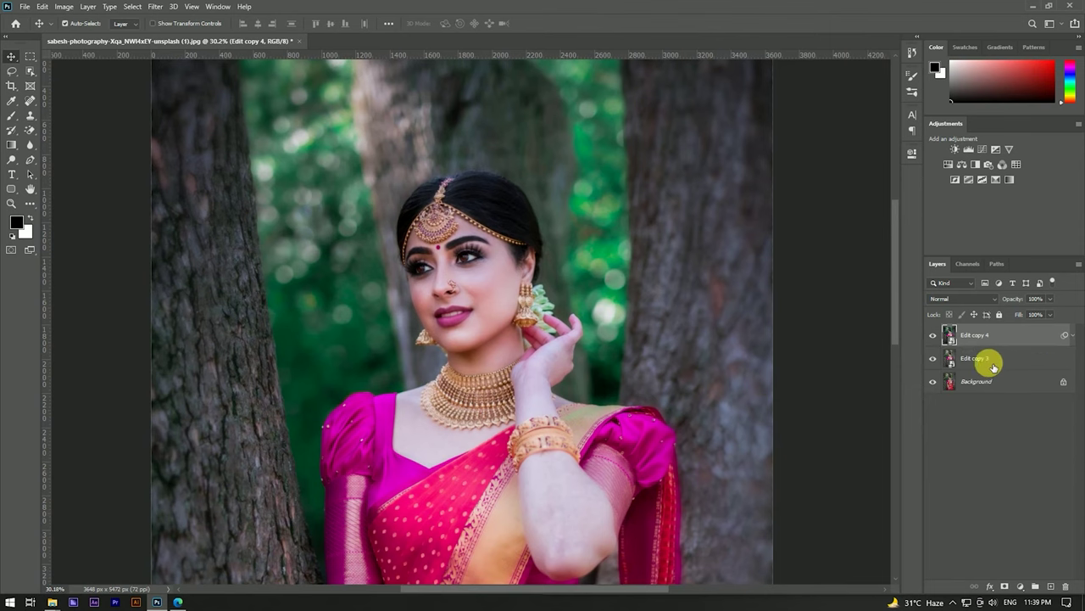
{"action": "left_click", "coordinate": [934, 335]}
{"action": "left_click", "coordinate": [933, 335]}
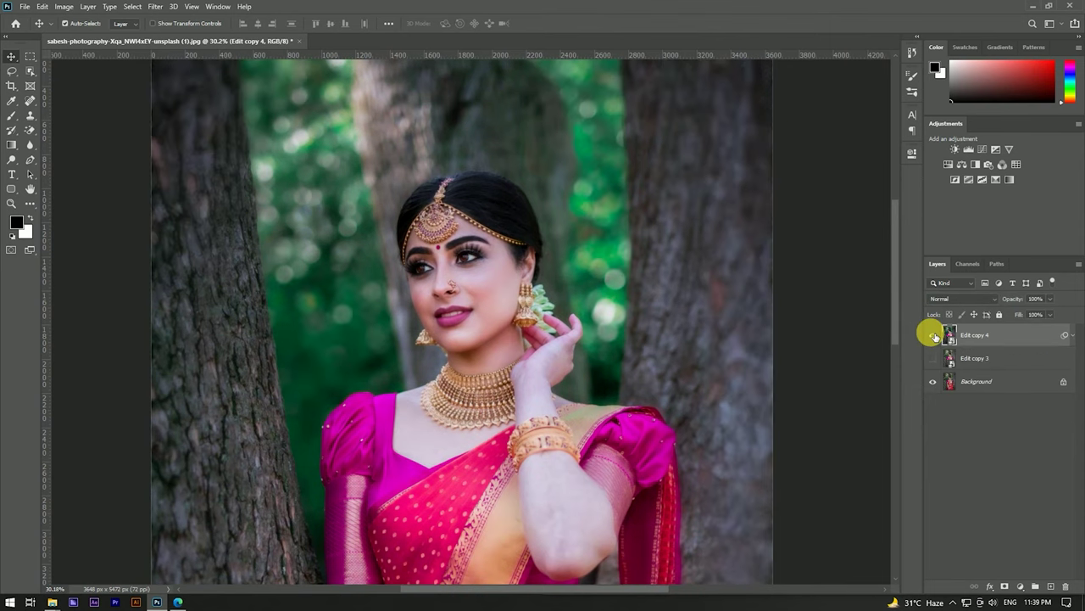
{"action": "scroll", "coordinate": [586, 225], "scroll_direction": "down", "scroll_amount": 3}
{"action": "left_click_drag", "start_coordinate": [602, 246], "coordinate": [605, 260]}
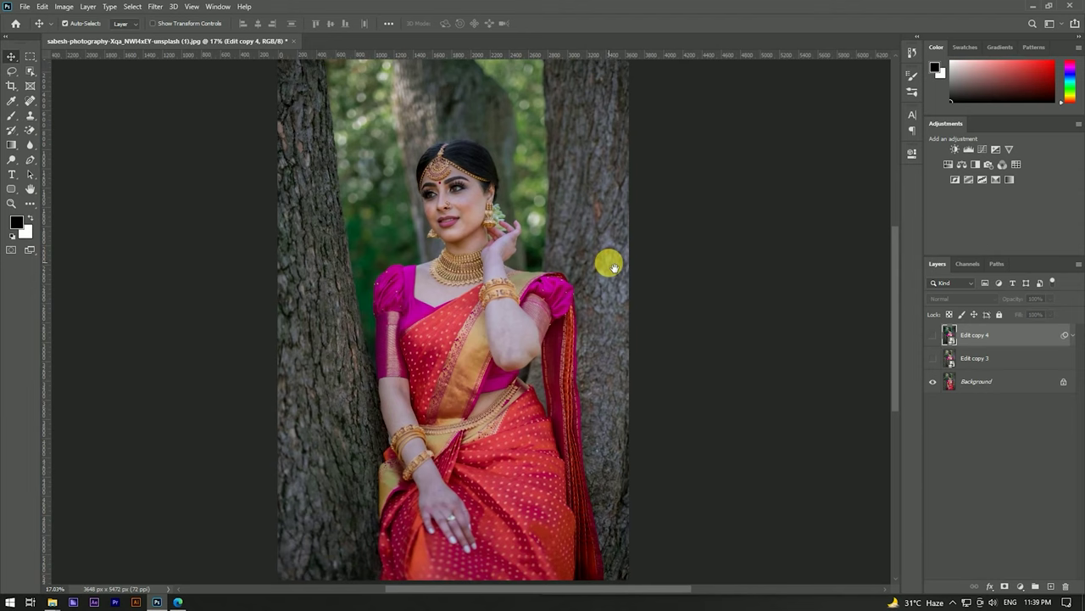
{"action": "left_click", "coordinate": [934, 335]}
{"action": "left_click", "coordinate": [933, 336]}
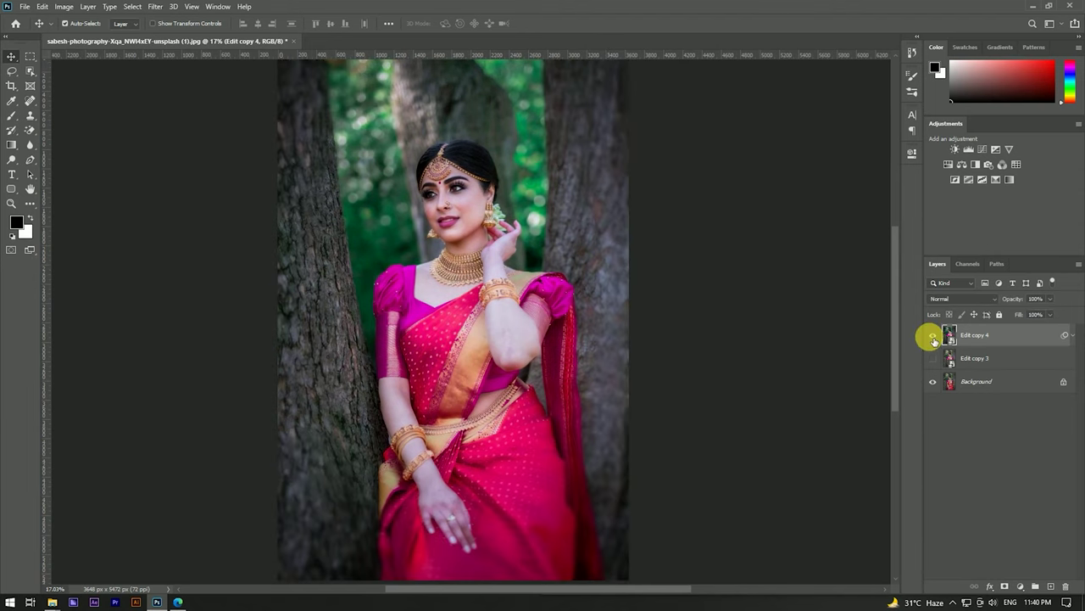
{"action": "left_click", "coordinate": [934, 337]}
{"action": "left_click", "coordinate": [933, 337]}
{"action": "left_click", "coordinate": [934, 337]}
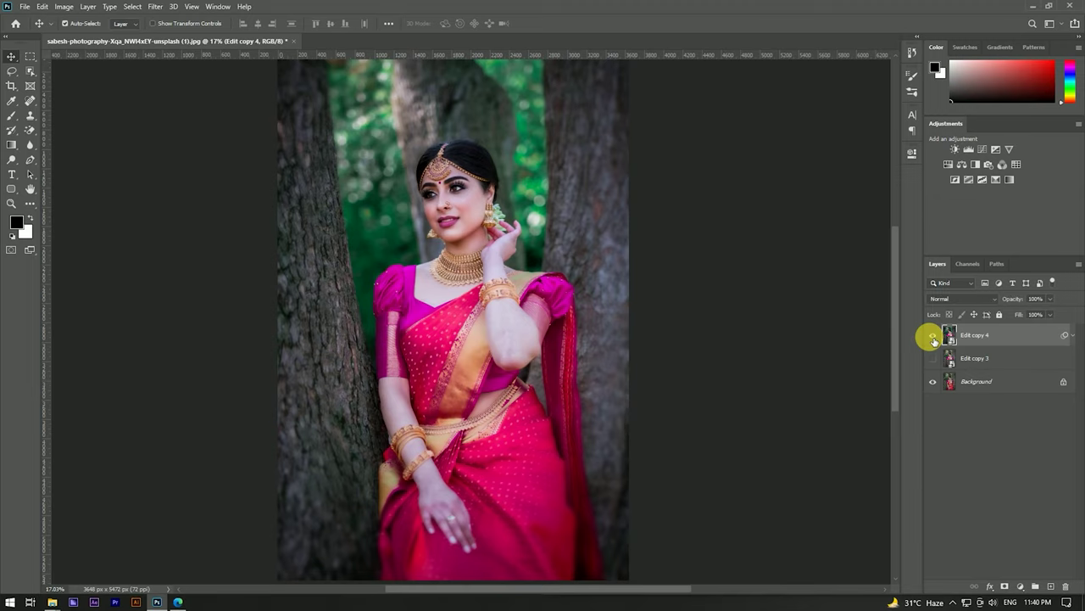